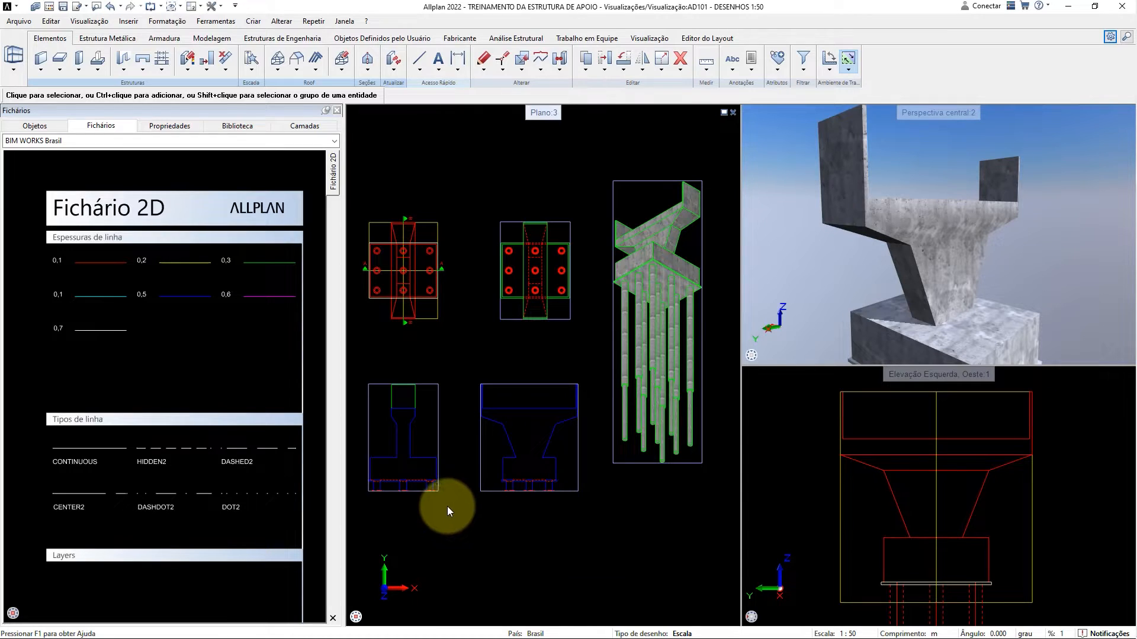
Edit the lower-row section view of the pier, enabling its label heading with the additional text "CORTE"
{"action": "mouse_move", "coordinate": [448, 507]}
{"action": "left_mouse_down"}
{"action": "mouse_move", "coordinate": [385, 449]}
{"action": "mouse_move", "coordinate": [350, 373]}
{"action": "mouse_move", "coordinate": [363, 376]}
{"action": "left_mouse_up"}
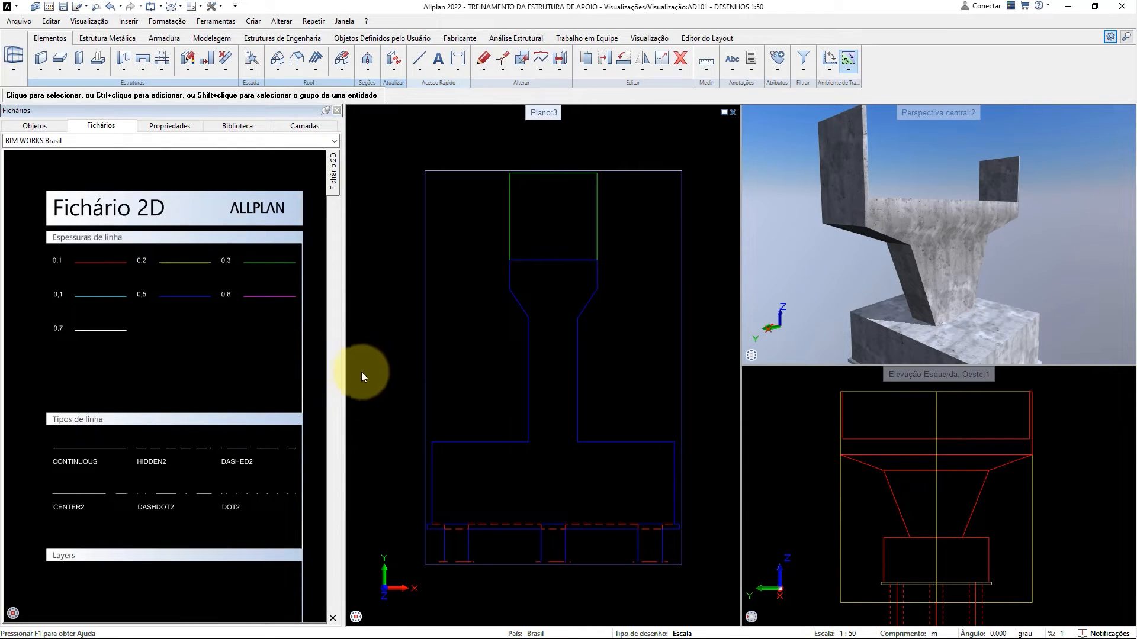
{"action": "left_click", "coordinate": [425, 367]}
{"action": "double_click", "coordinate": [425, 363]}
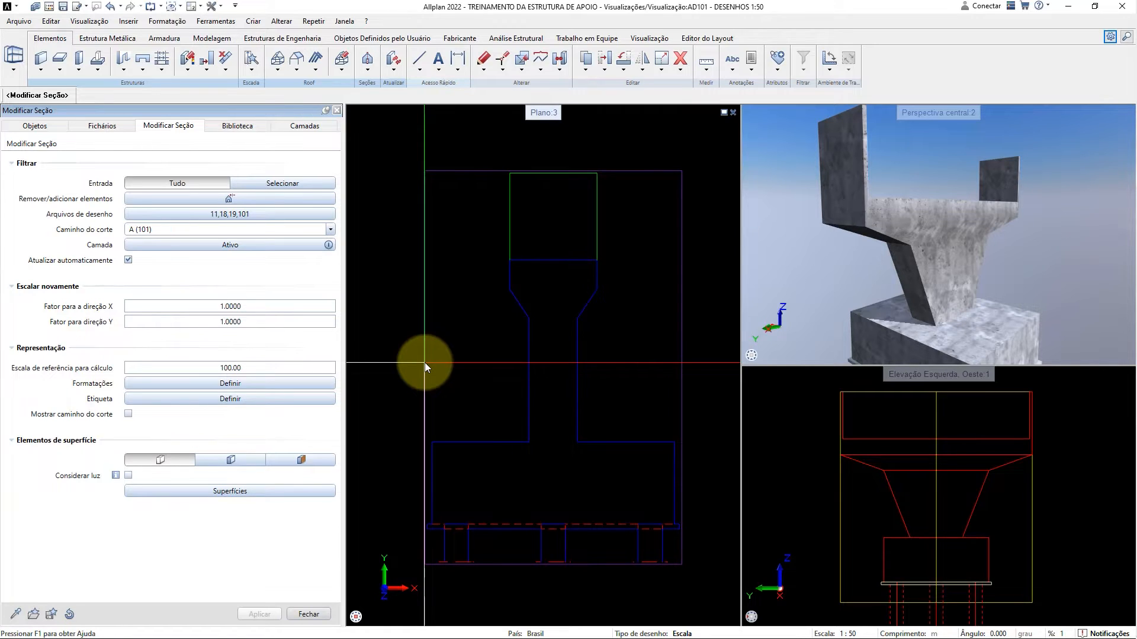
{"action": "left_click", "coordinate": [324, 399]}
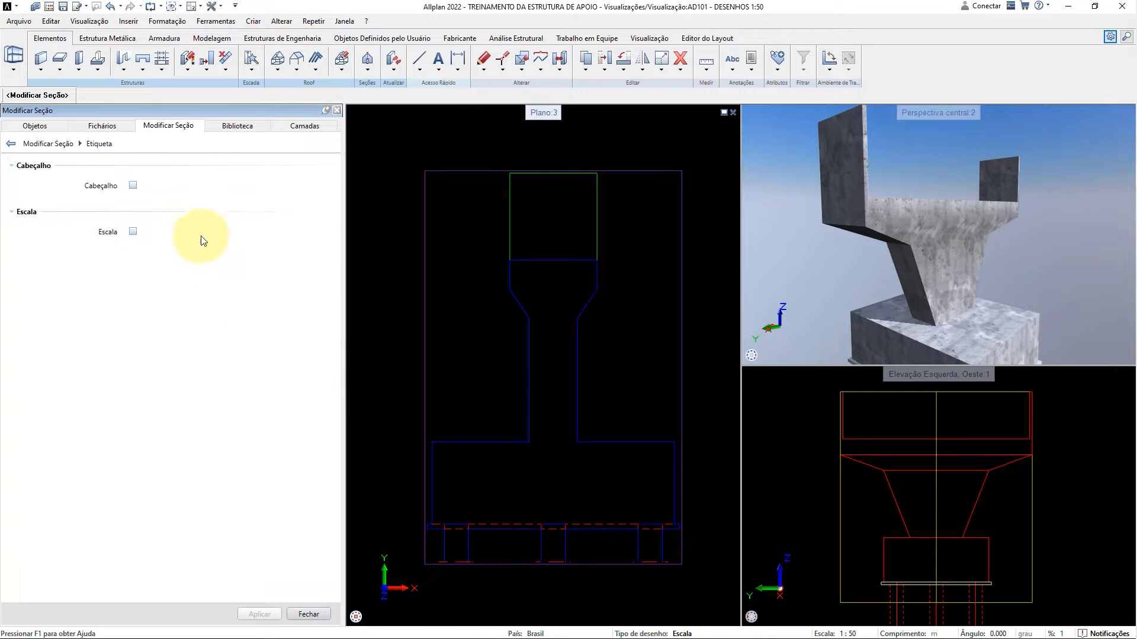
{"action": "left_click", "coordinate": [132, 186]}
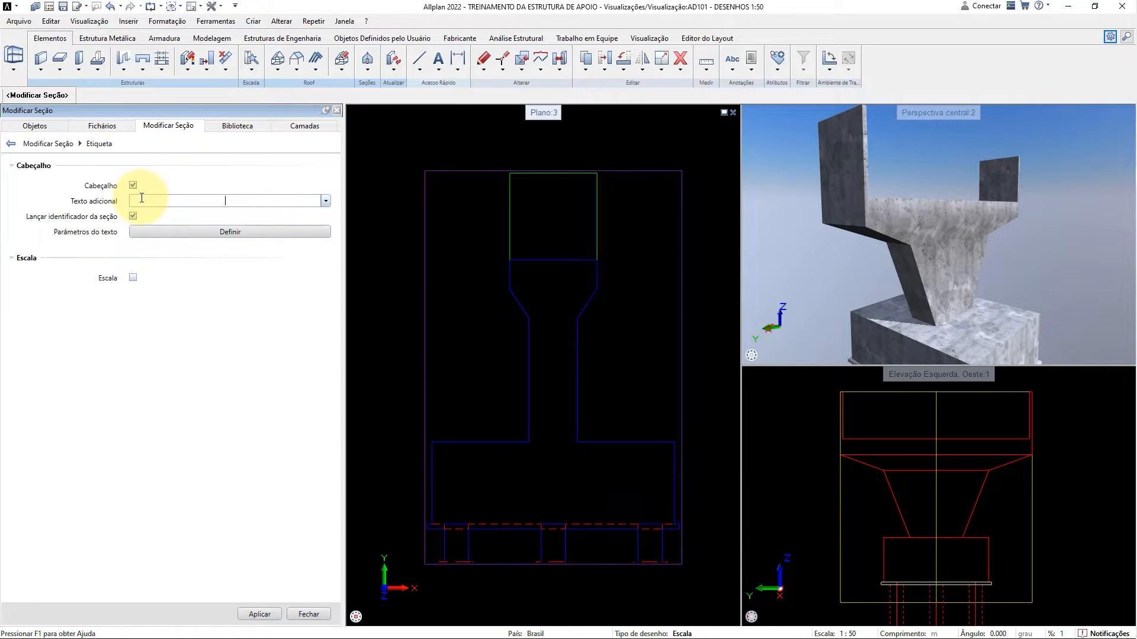
{"action": "type", "text": "CORTE"}
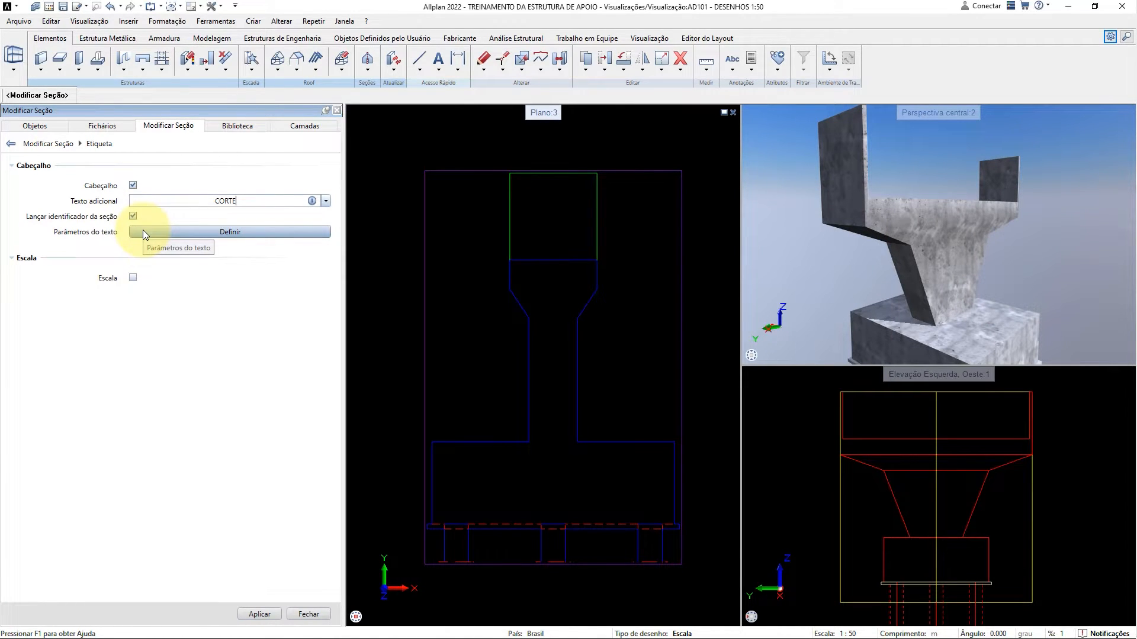
Set the section heading's text height to 3.5 mm and aspect to 1, and apply the label changes
{"action": "left_click", "coordinate": [143, 232]}
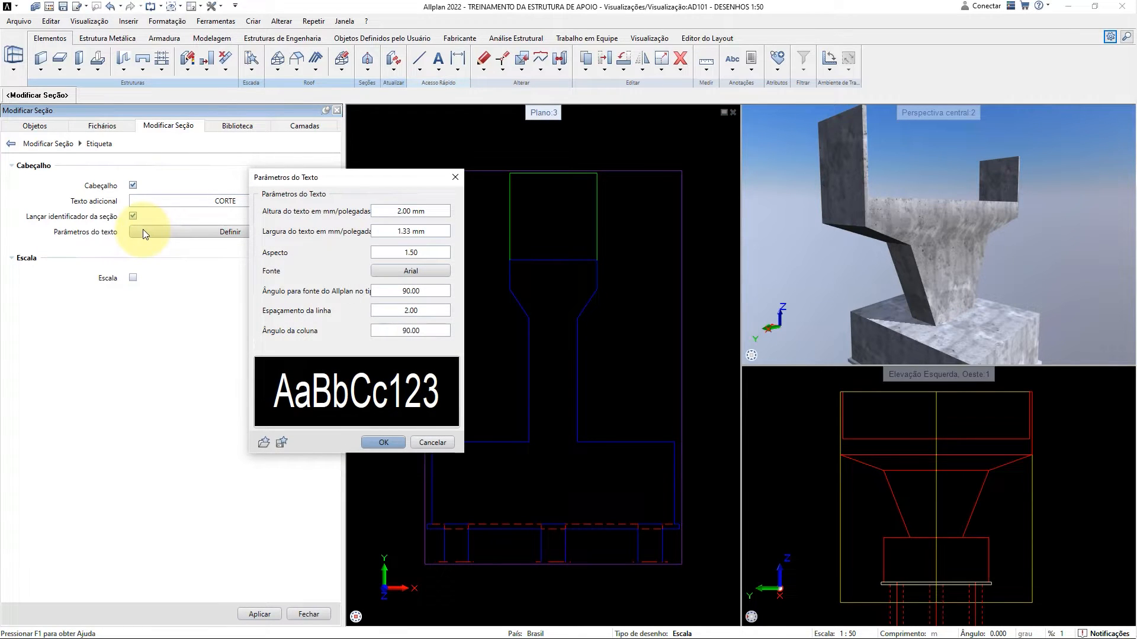
{"action": "left_click", "coordinate": [382, 209]}
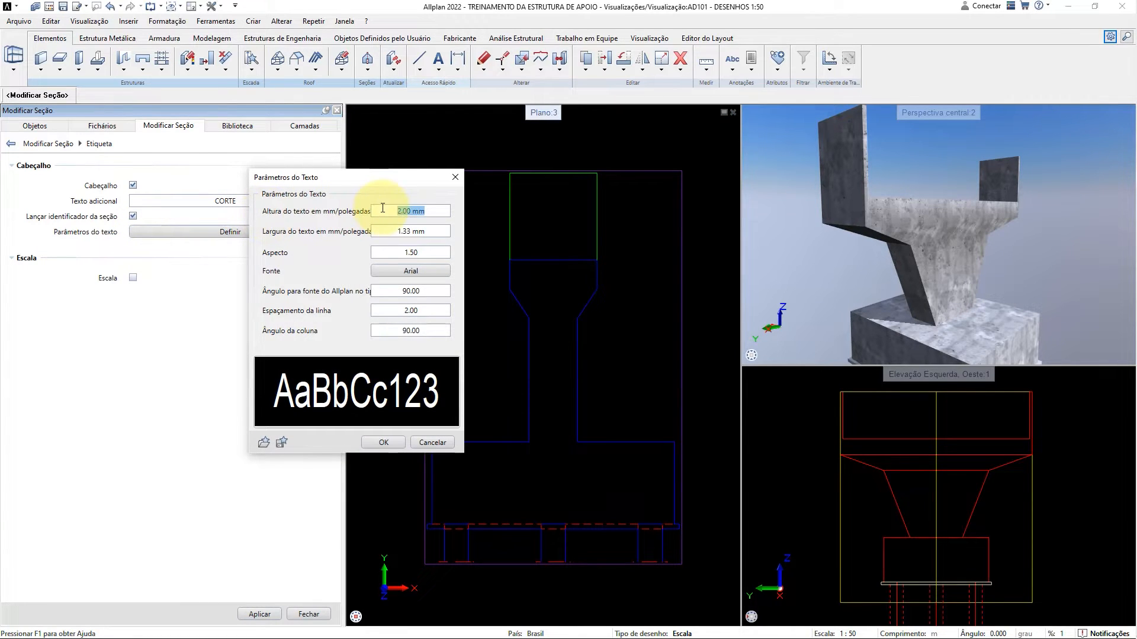
{"action": "type", "text": "3.5"}
{"action": "key", "text": "Return"}
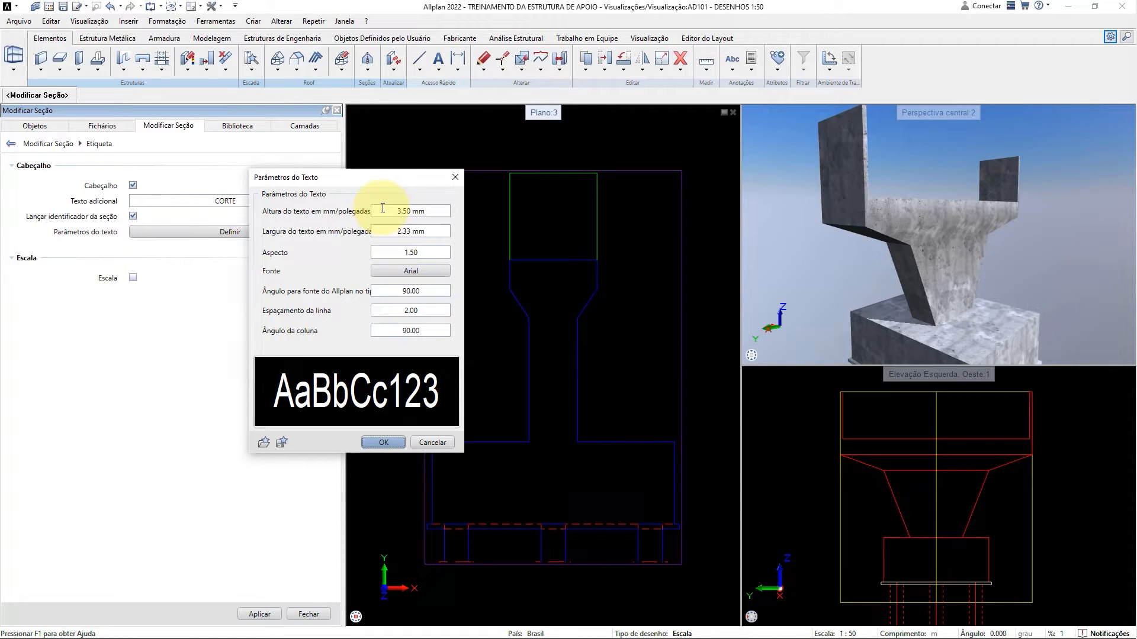
{"action": "left_click", "coordinate": [392, 231]}
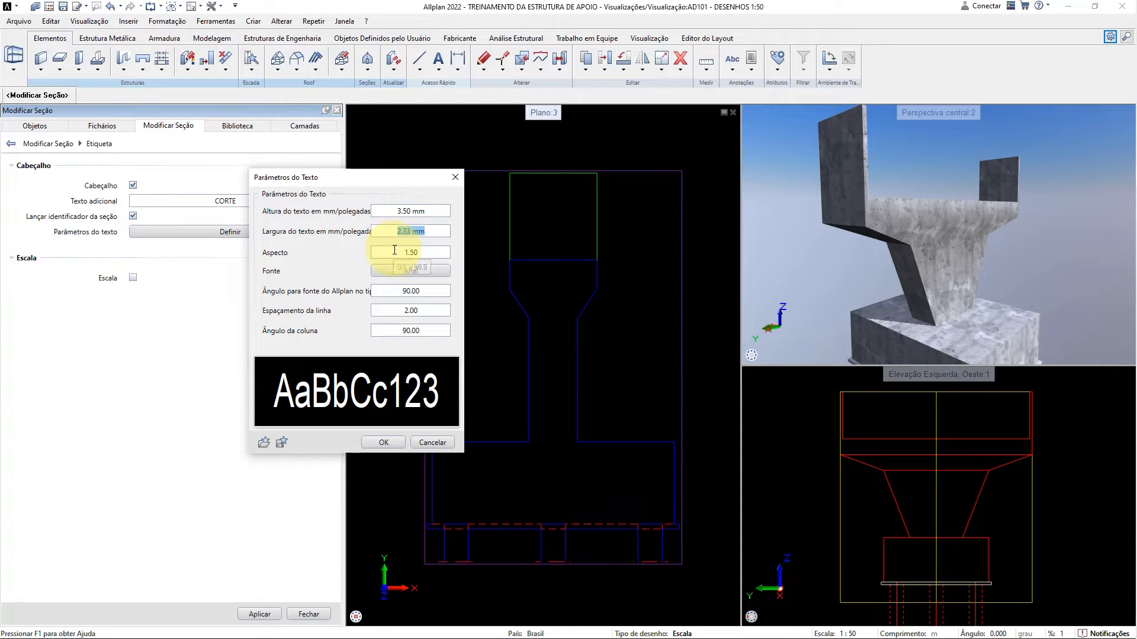
{"action": "left_click", "coordinate": [394, 250]}
{"action": "type", "text": "1"}
{"action": "key", "text": "Return"}
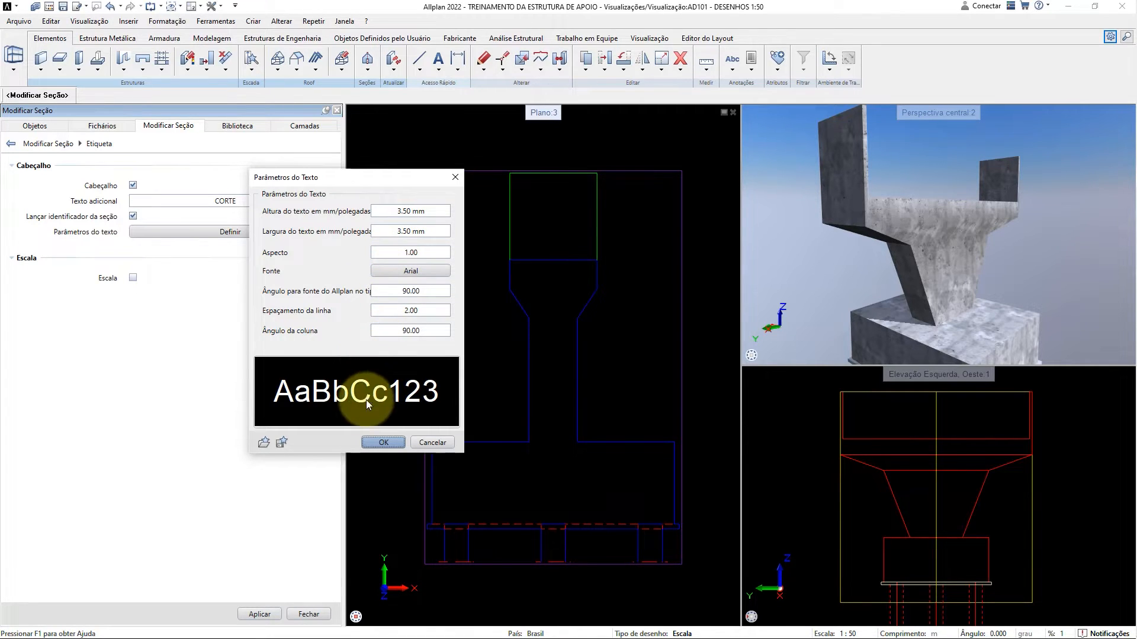
{"action": "left_click", "coordinate": [382, 442]}
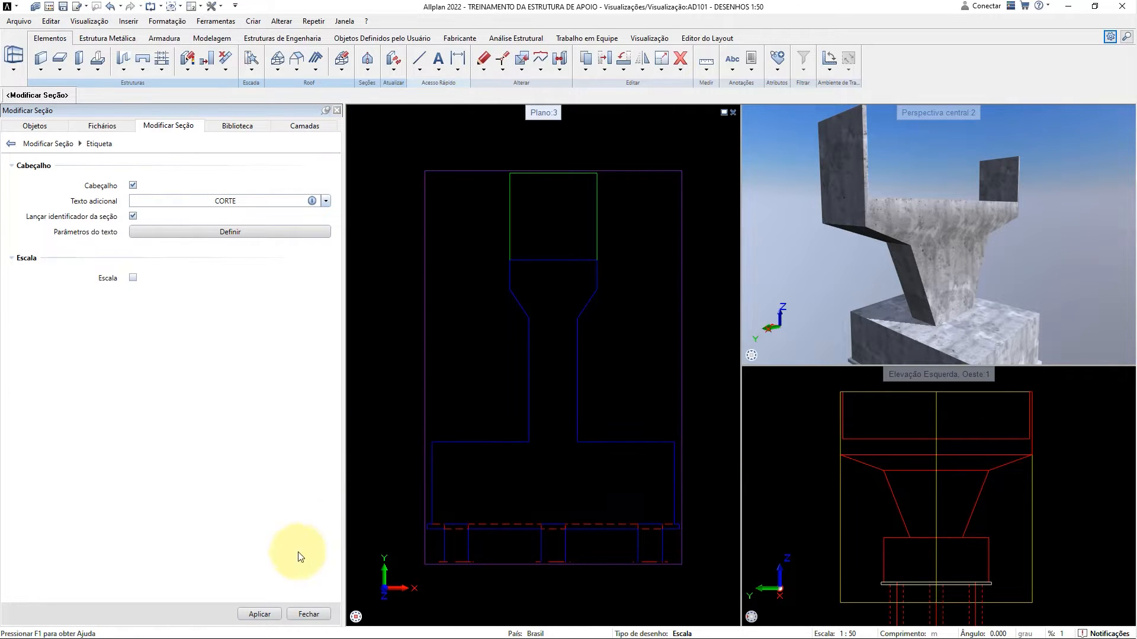
{"action": "left_click", "coordinate": [258, 613]}
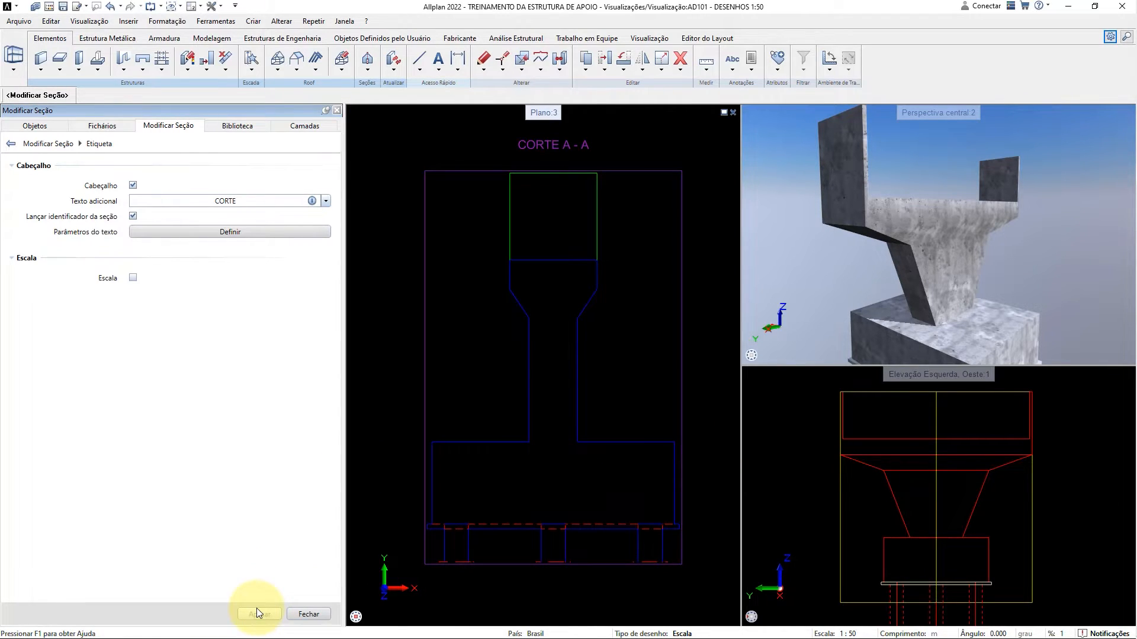
{"action": "left_click", "coordinate": [292, 614]}
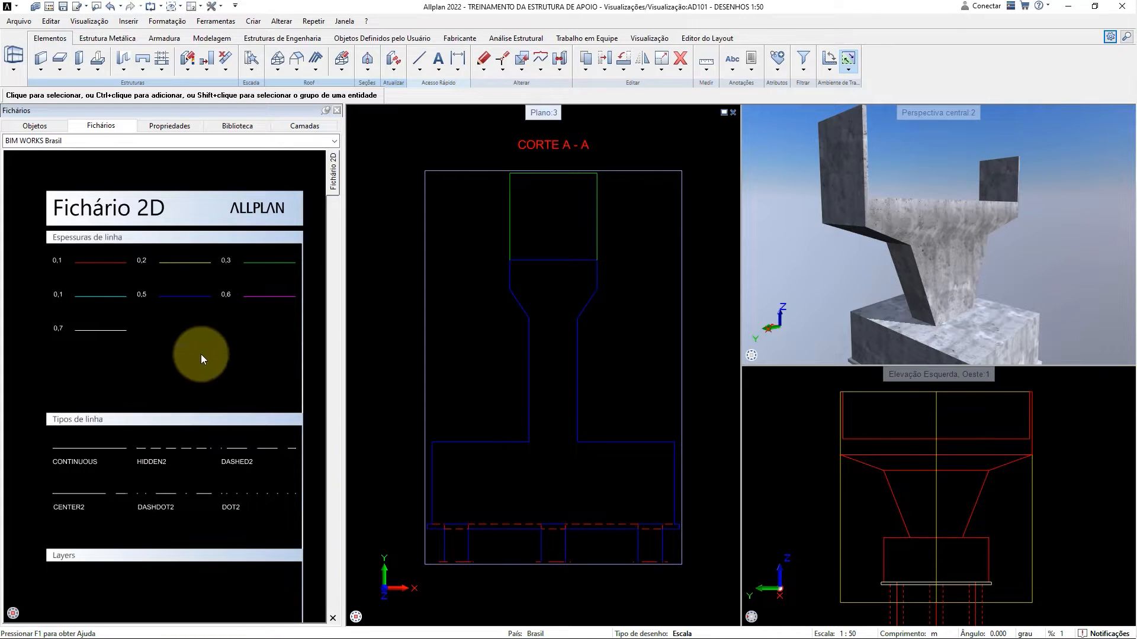
{"action": "left_click", "coordinate": [110, 130]}
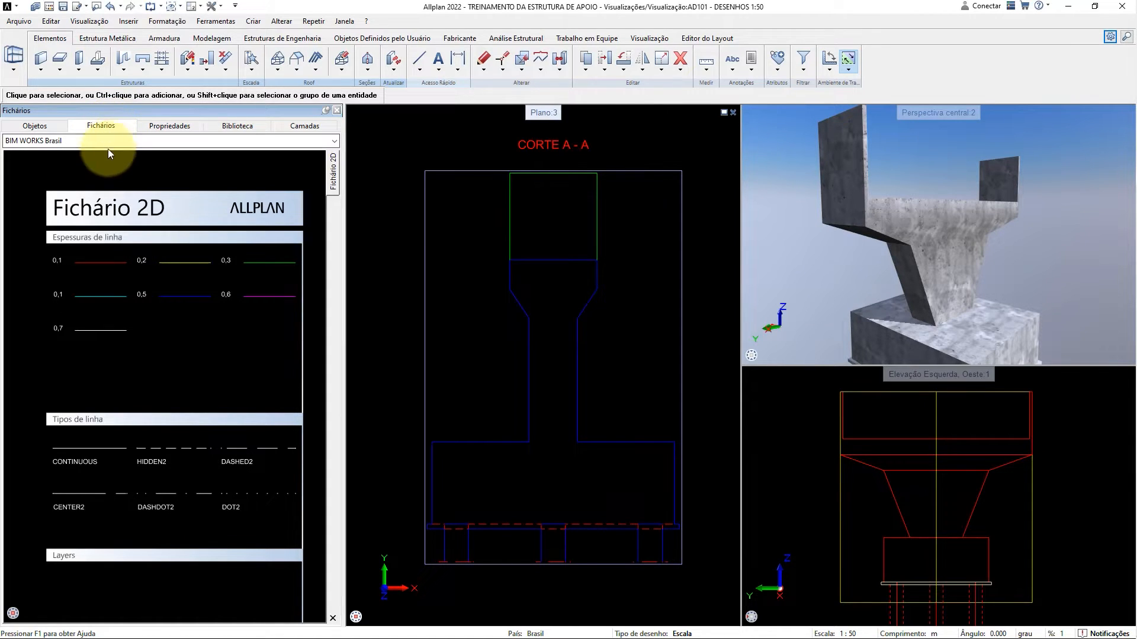
{"action": "left_click", "coordinate": [101, 264]}
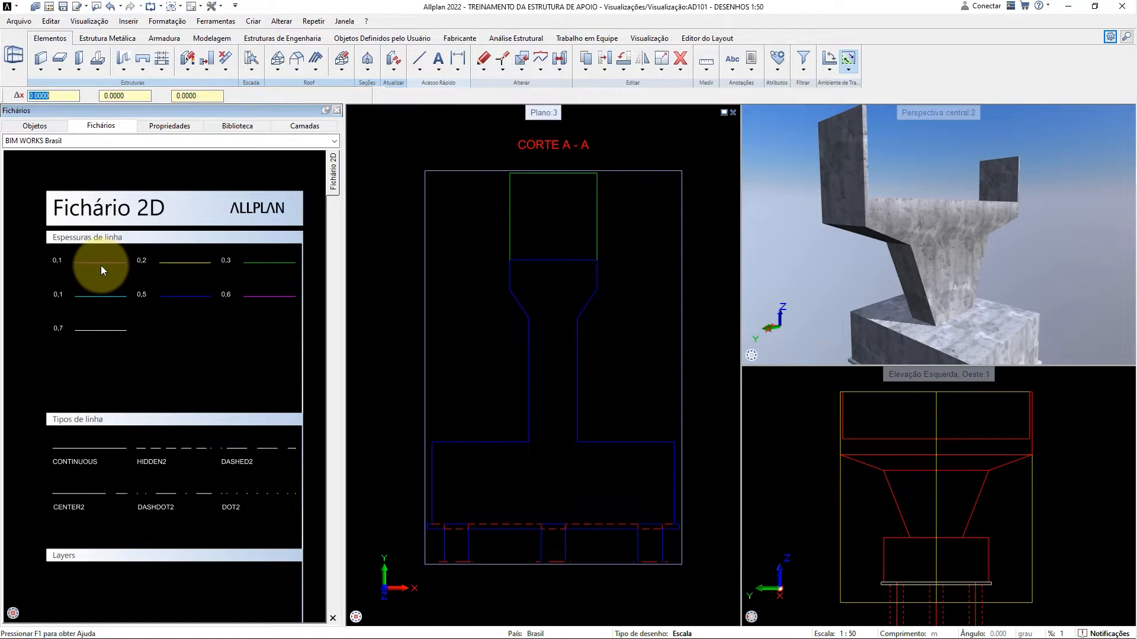
{"action": "left_click_drag", "start_coordinate": [101, 265], "coordinate": [384, 245]}
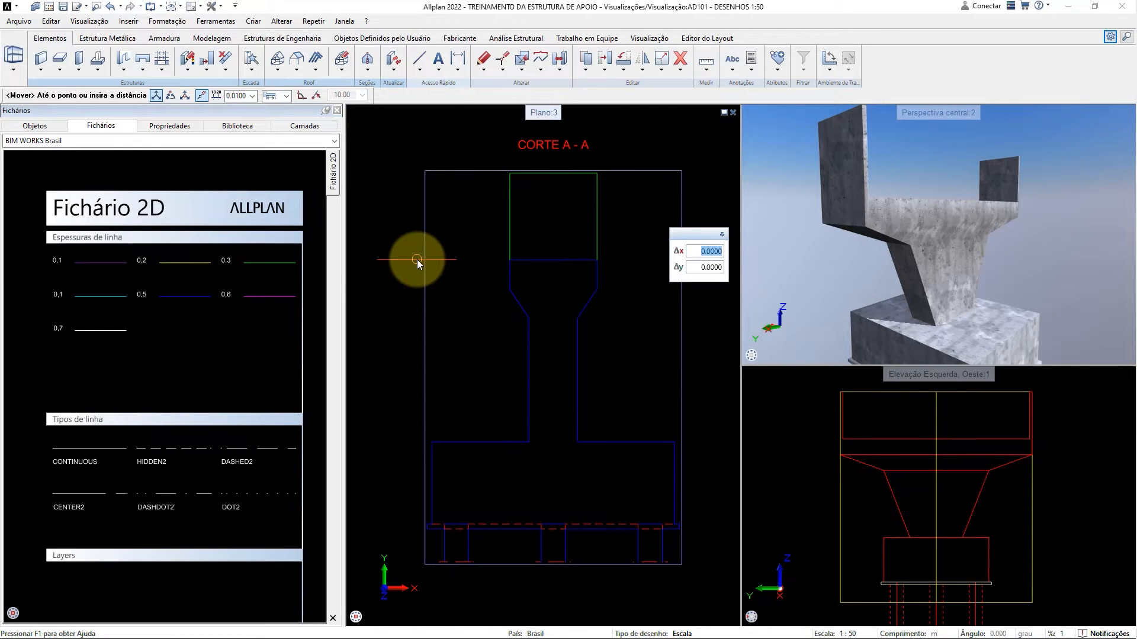
{"action": "key", "text": "Escape"}
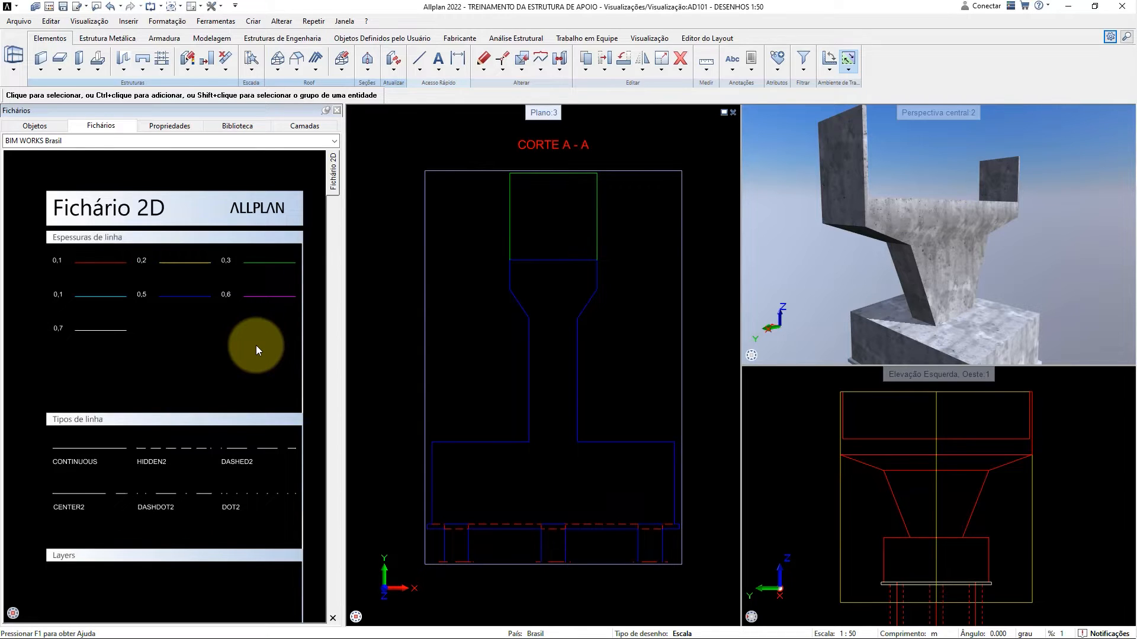
Add the text "ESC. 1:50" below the CORTE A - A heading using the Arial 2.0 sample text's style from the 2D wizard
{"action": "scroll", "coordinate": [256, 346], "scroll_direction": "down", "scroll_amount": 3}
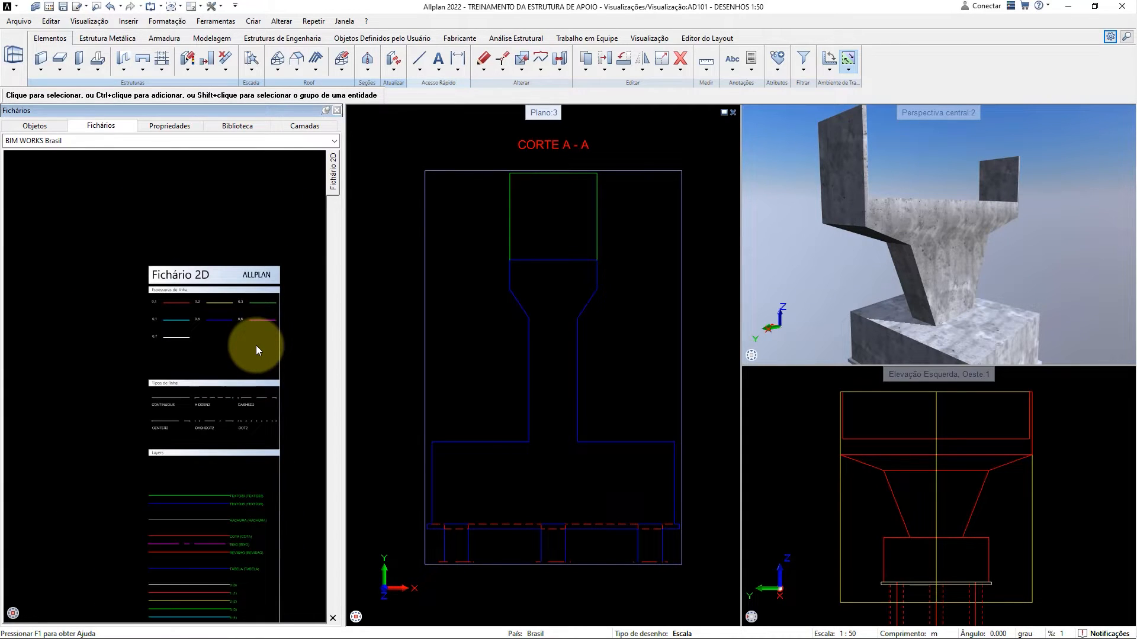
{"action": "middle_click_drag", "start_coordinate": [255, 345], "coordinate": [239, 244]}
{"action": "middle_click_drag", "start_coordinate": [292, 552], "coordinate": [286, 247]}
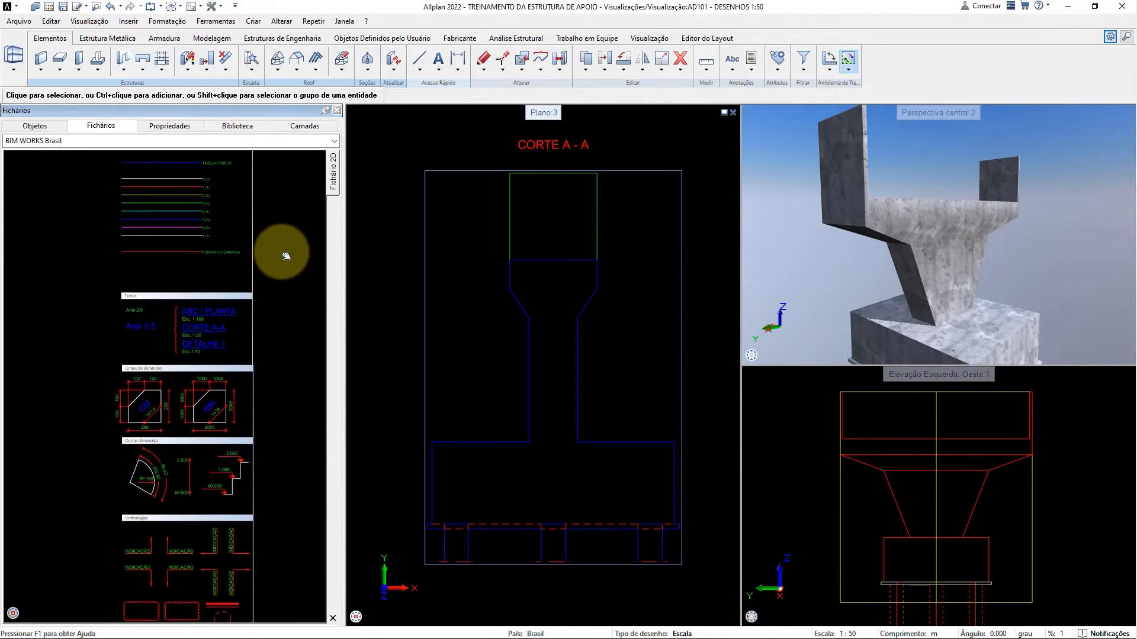
{"action": "middle_click_drag", "start_coordinate": [277, 427], "coordinate": [96, 293]}
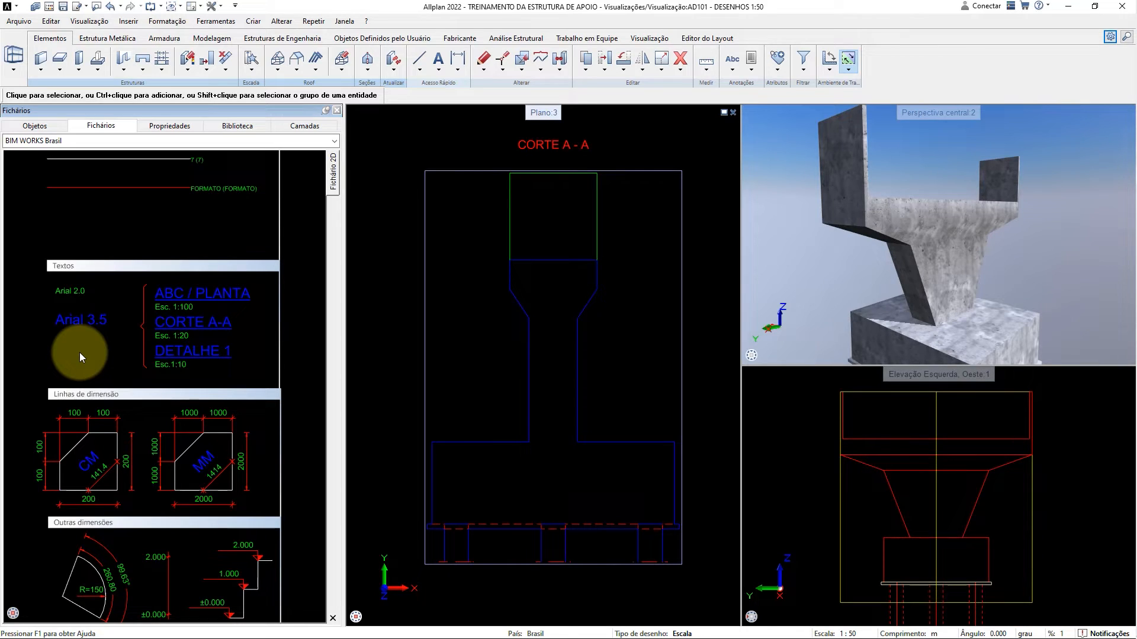
{"action": "double_click", "coordinate": [72, 292]}
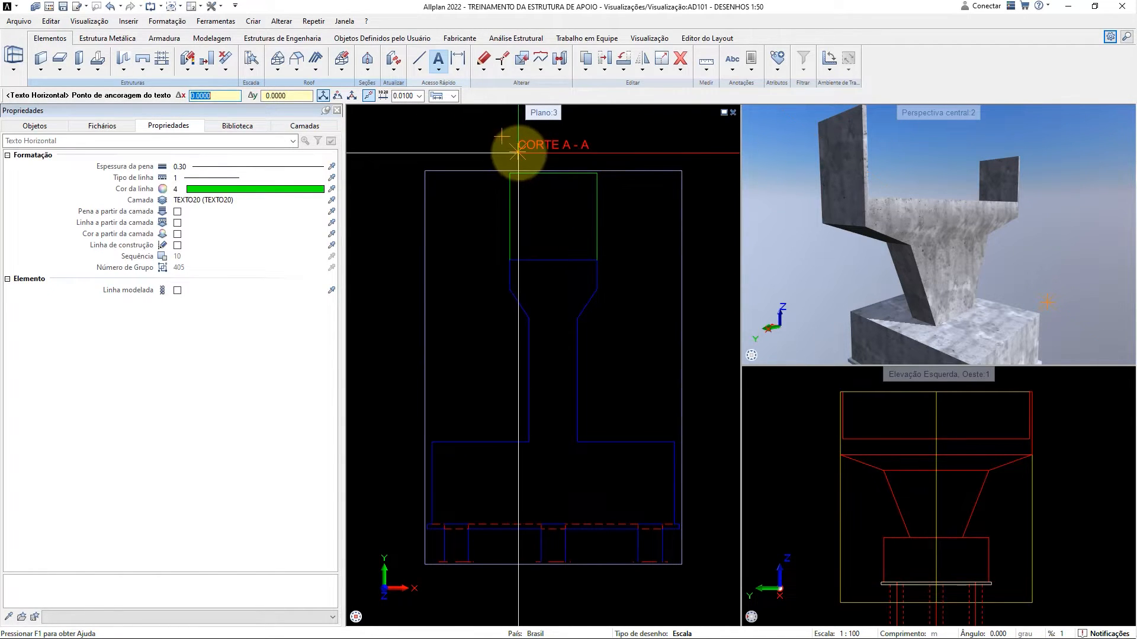
{"action": "left_click", "coordinate": [514, 155]}
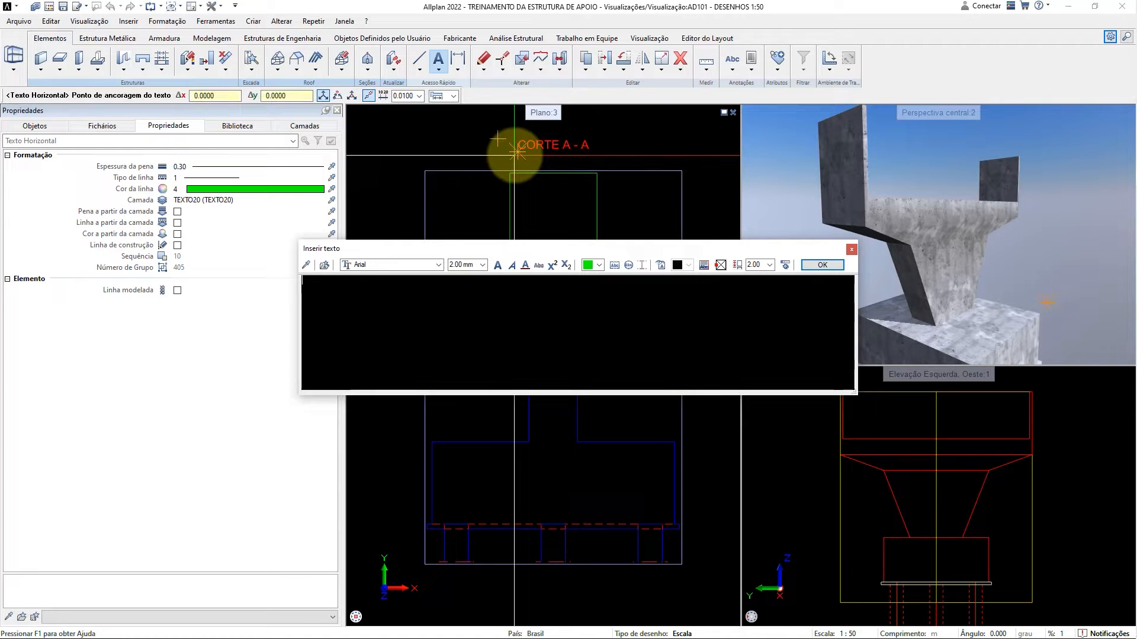
{"action": "type", "text": "ESC"}
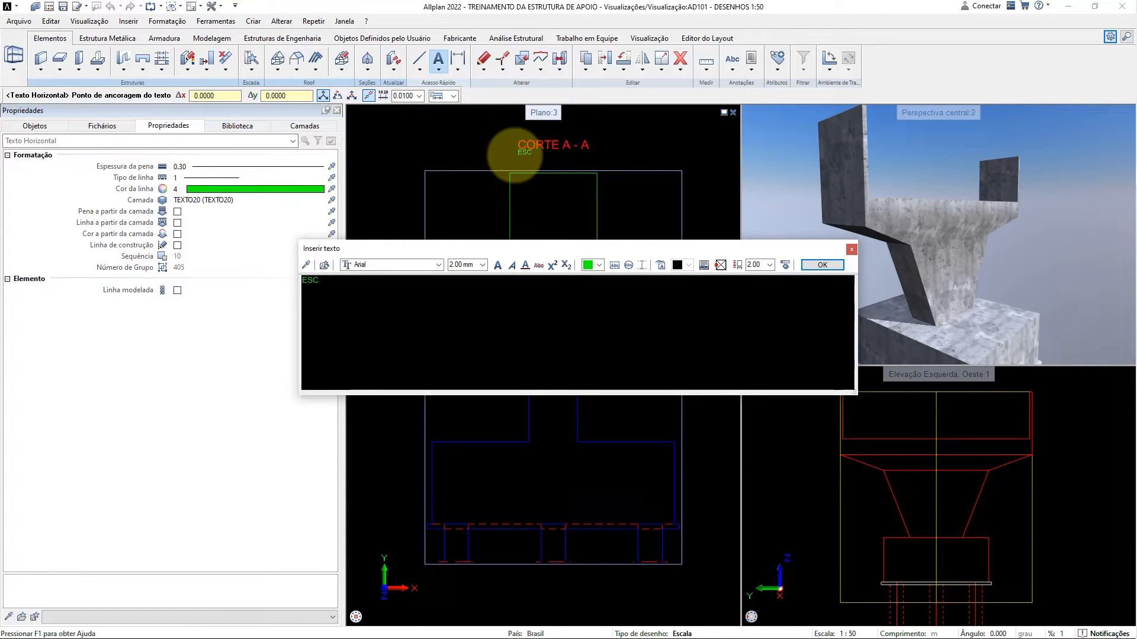
{"action": "type", "text": ". 1:50"}
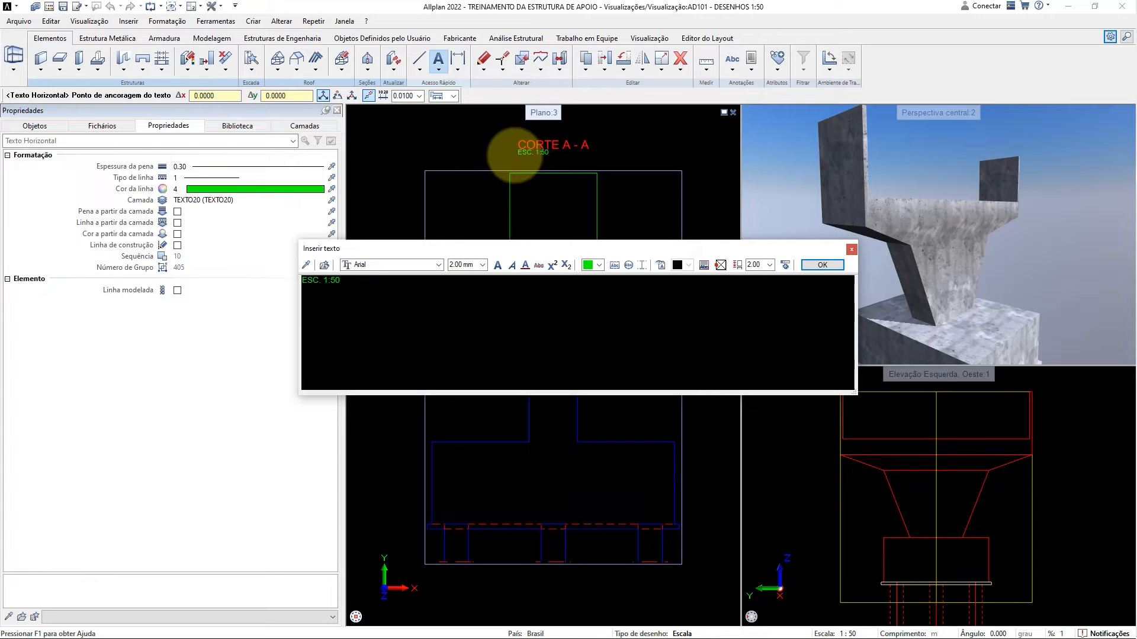
{"action": "left_click", "coordinate": [719, 266]}
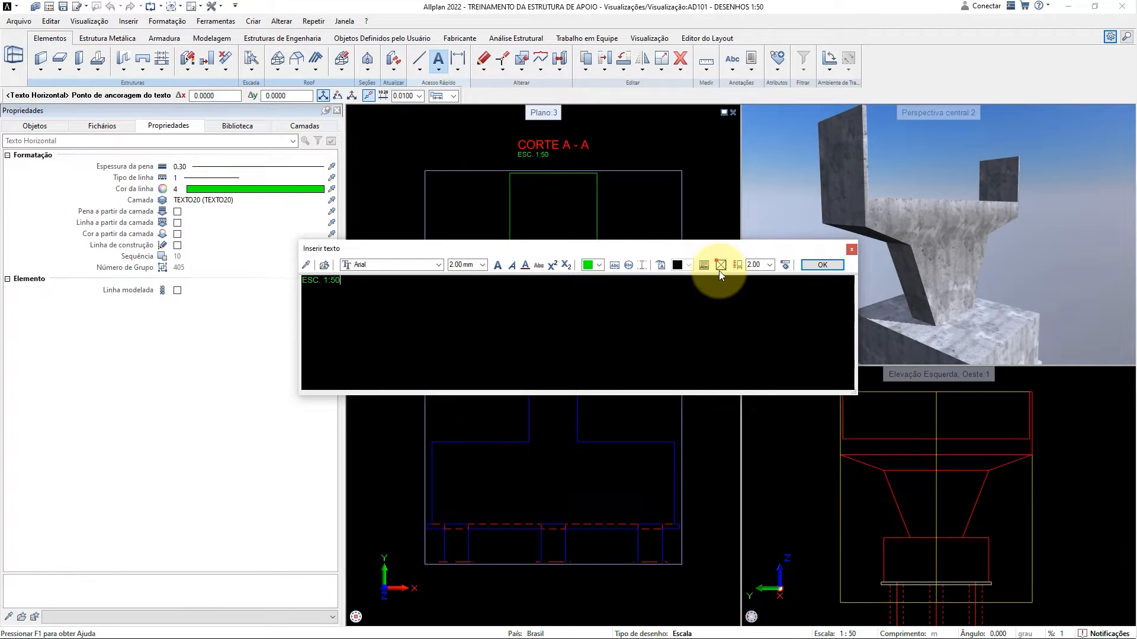
{"action": "left_click", "coordinate": [808, 267]}
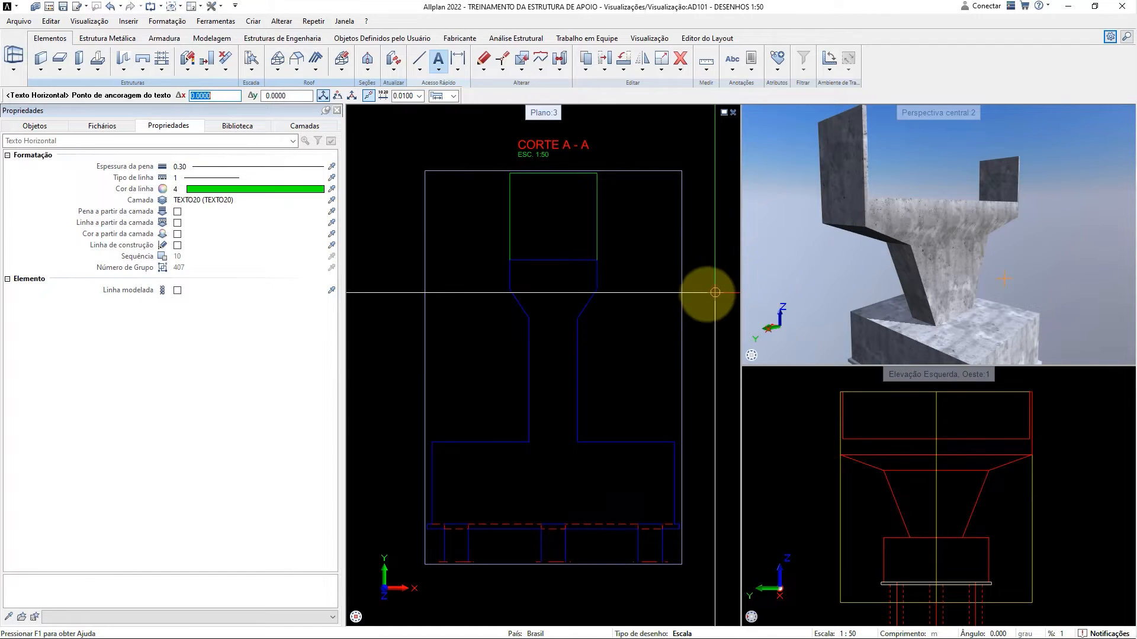
{"action": "key", "text": "Escape"}
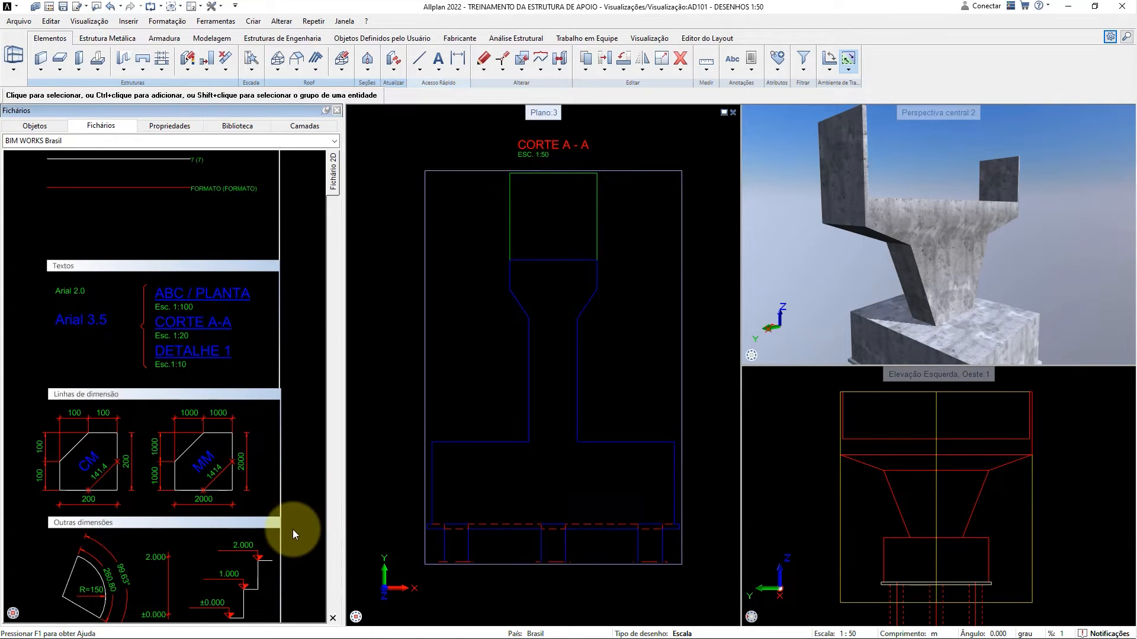
Start an associative dimension line in the style of the 2D wizard's CM sample, with its direction defined by two points
{"action": "left_click_drag", "start_coordinate": [292, 529], "coordinate": [23, 388]}
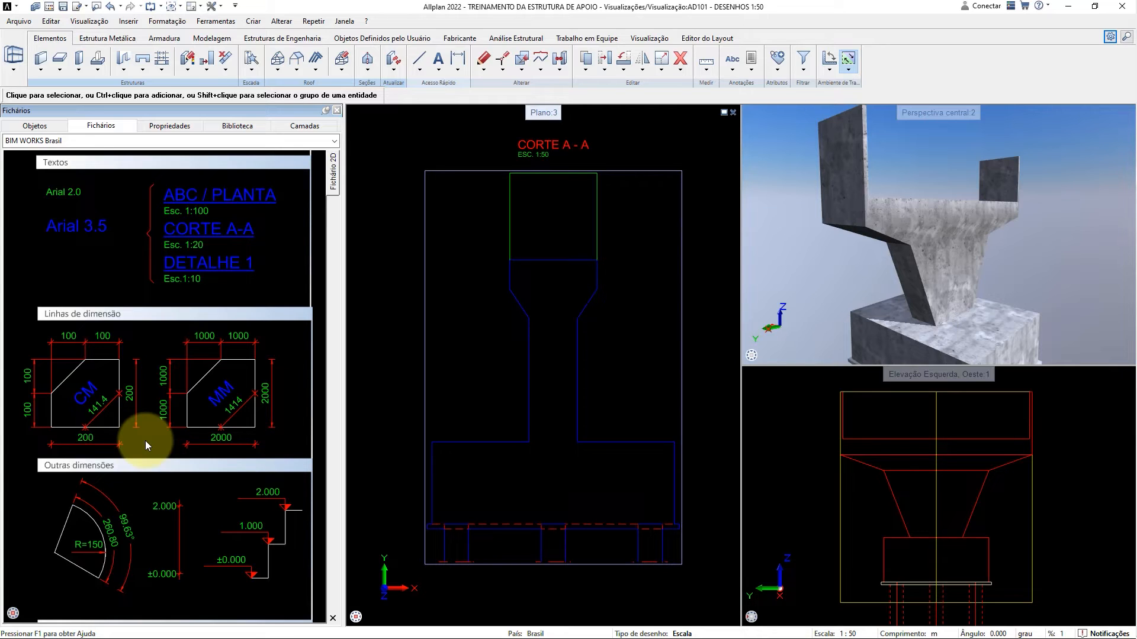
{"action": "double_click", "coordinate": [110, 346]}
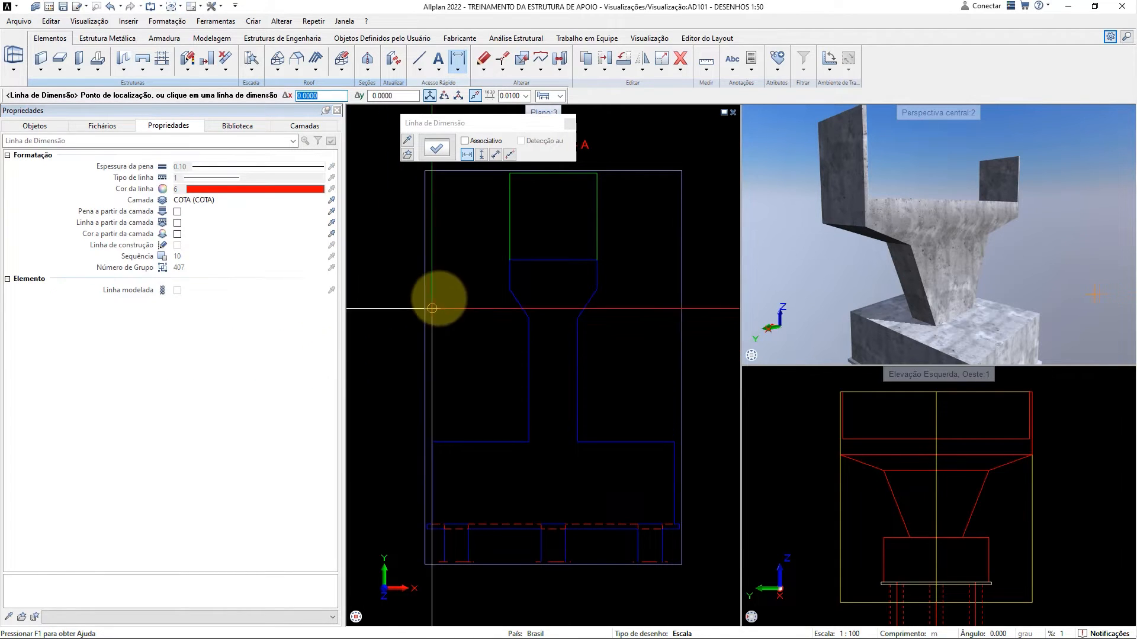
{"action": "left_click", "coordinate": [506, 126]}
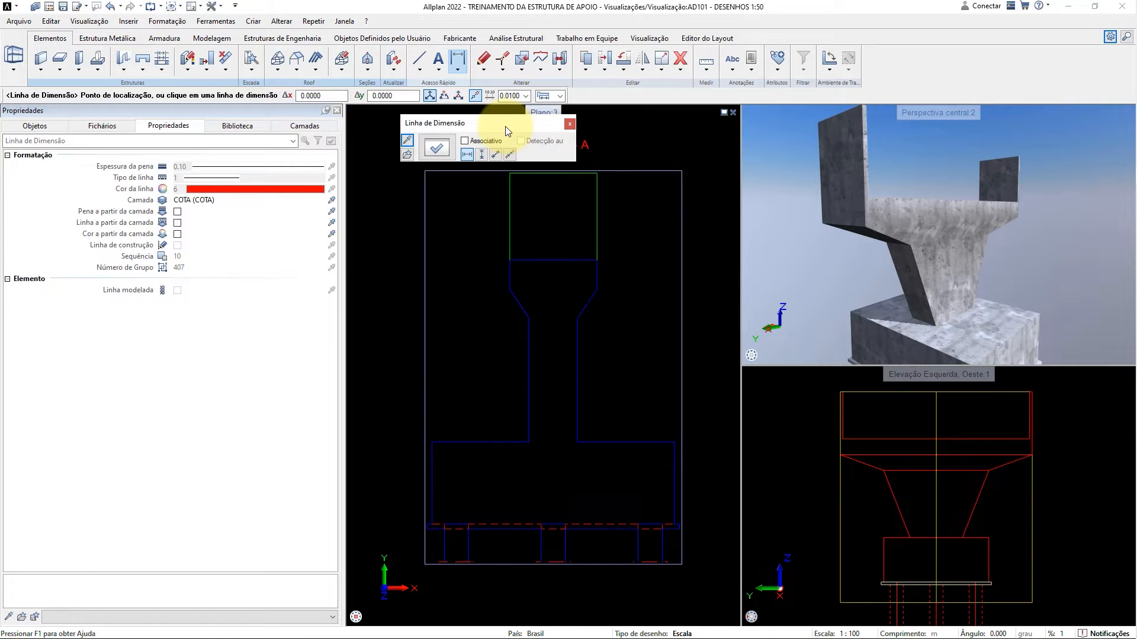
{"action": "left_click", "coordinate": [508, 155]}
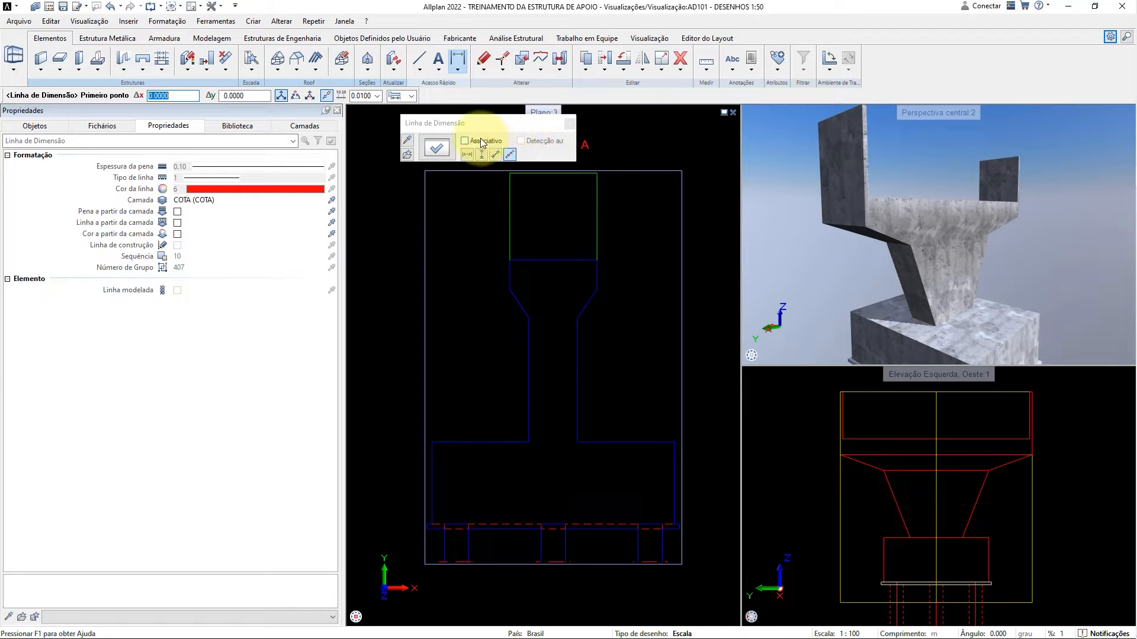
{"action": "left_click", "coordinate": [464, 141]}
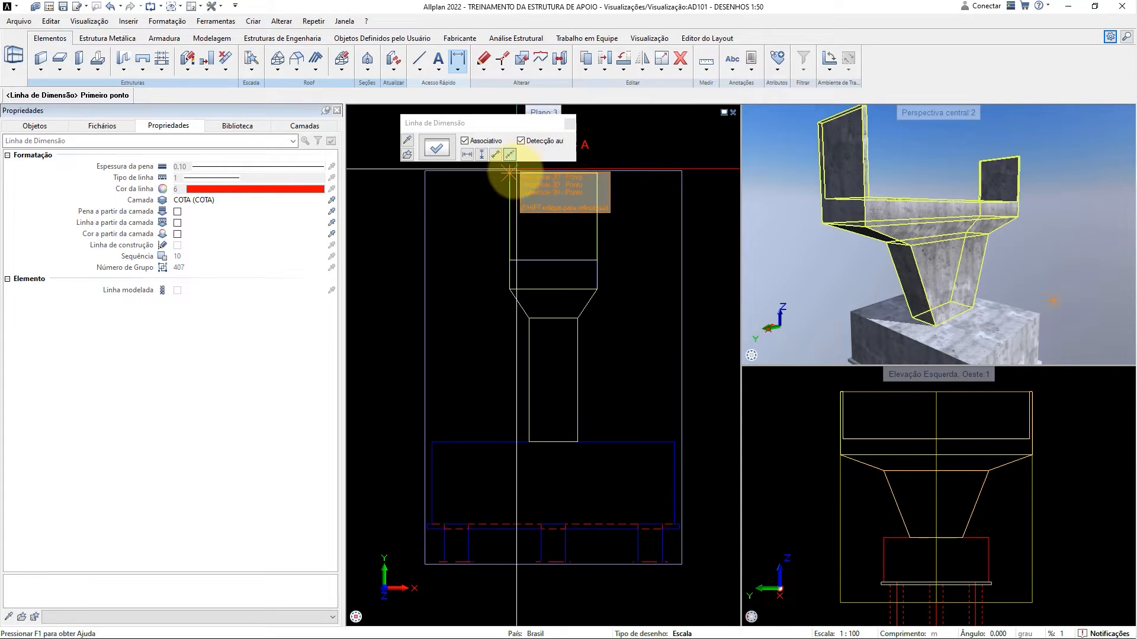
Place a vertical dimension chain left of section A-A, covering the height breaks from the wall's top down to the base slab under the footing
{"action": "left_click", "coordinate": [509, 173]}
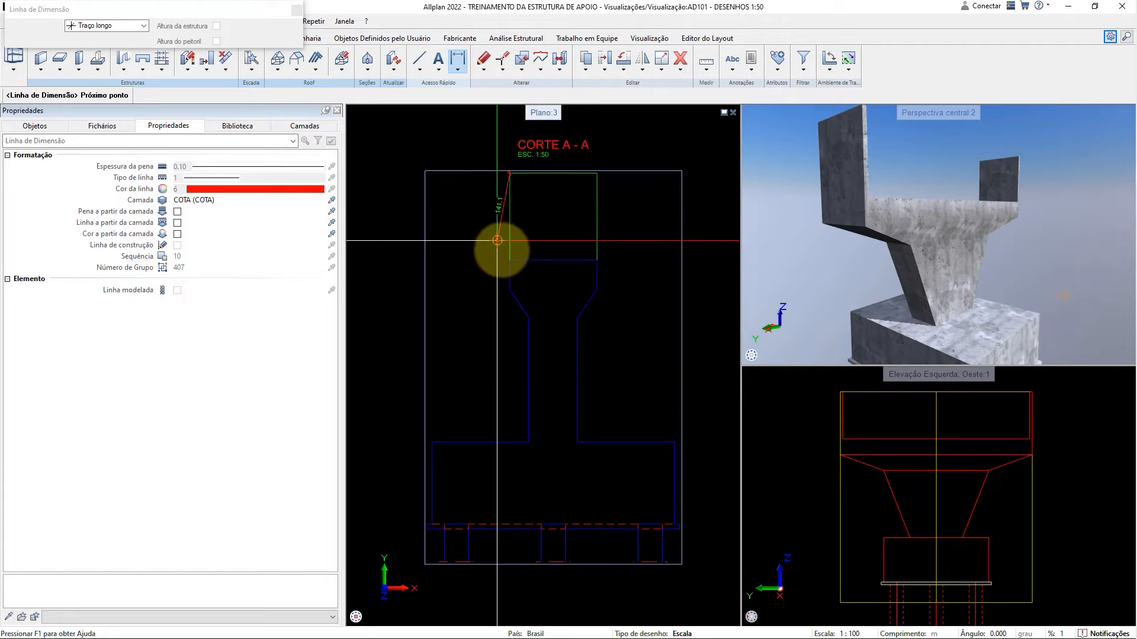
{"action": "left_click", "coordinate": [508, 260]}
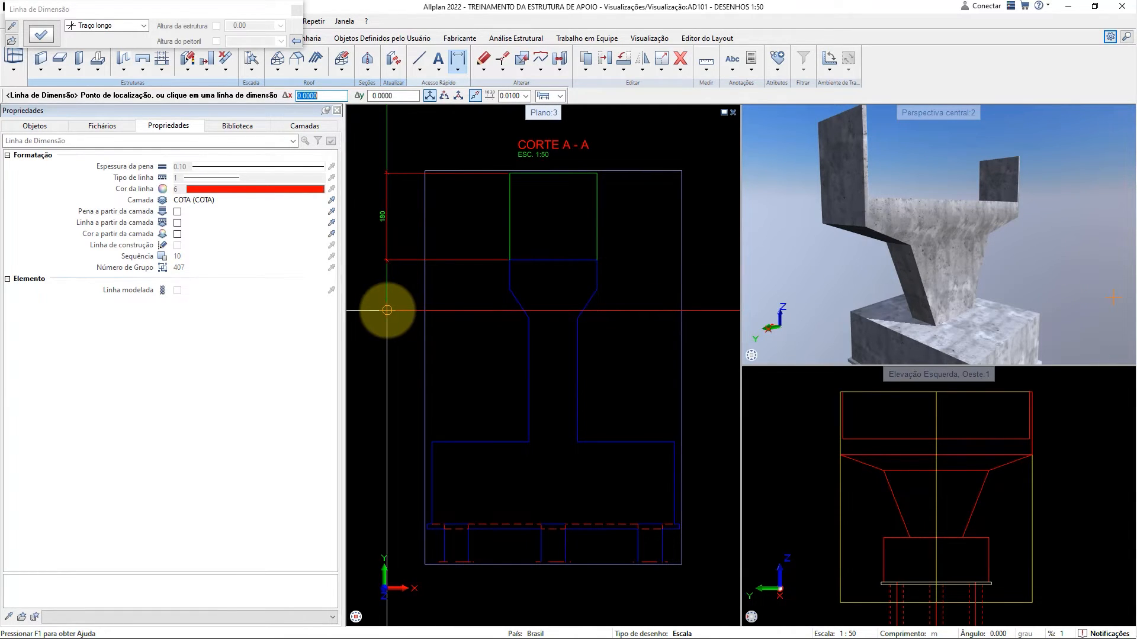
{"action": "left_click", "coordinate": [387, 310]}
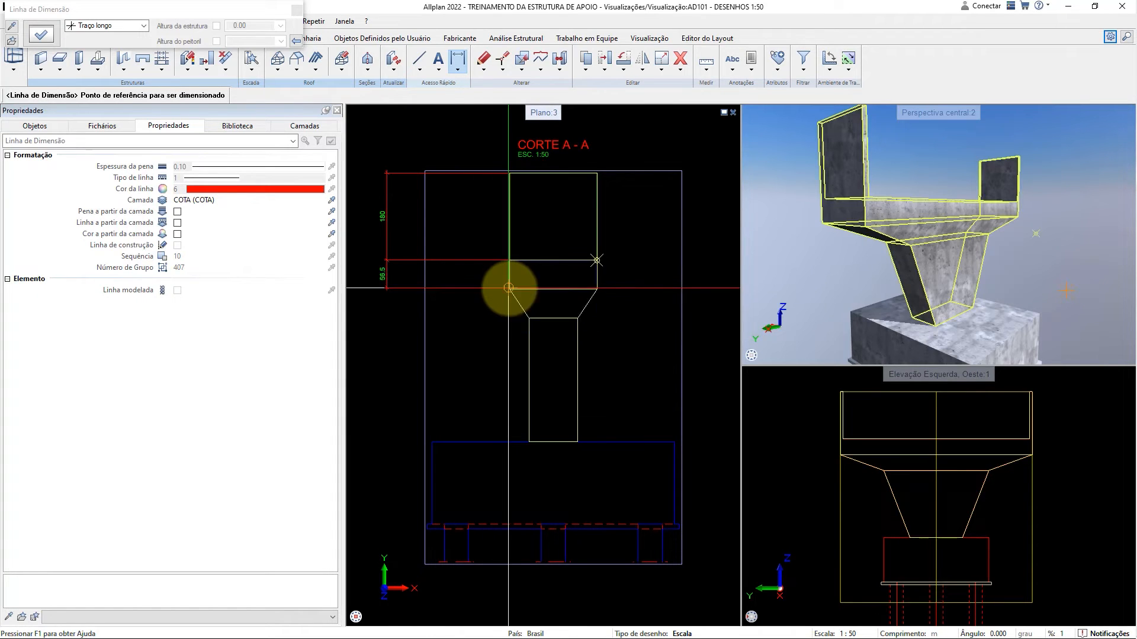
{"action": "left_click", "coordinate": [508, 289]}
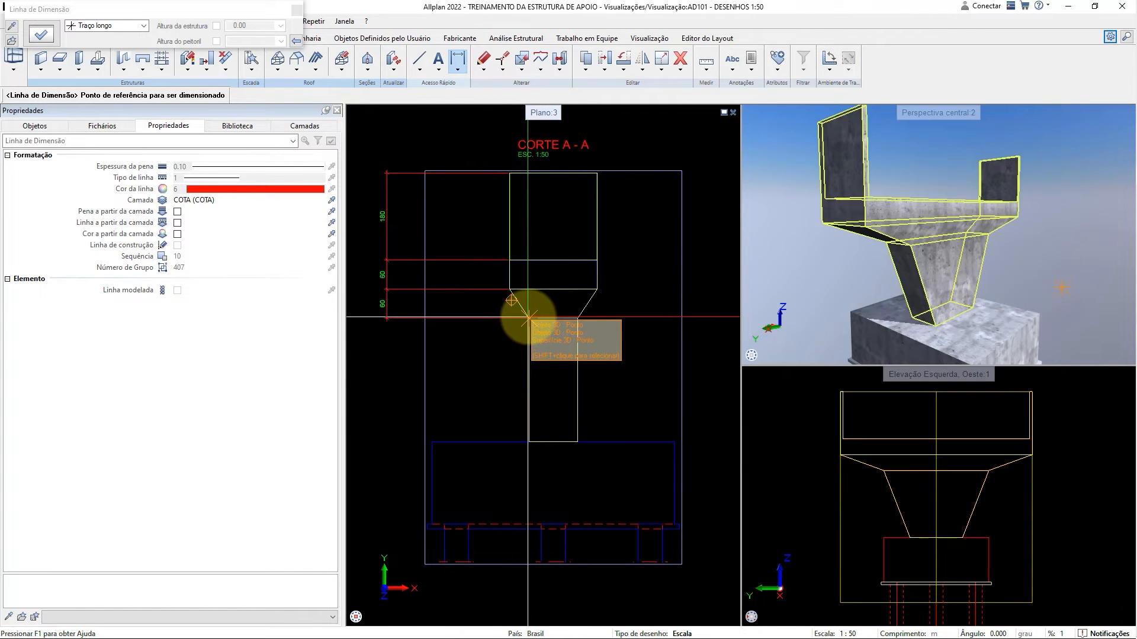
{"action": "left_click", "coordinate": [528, 318]}
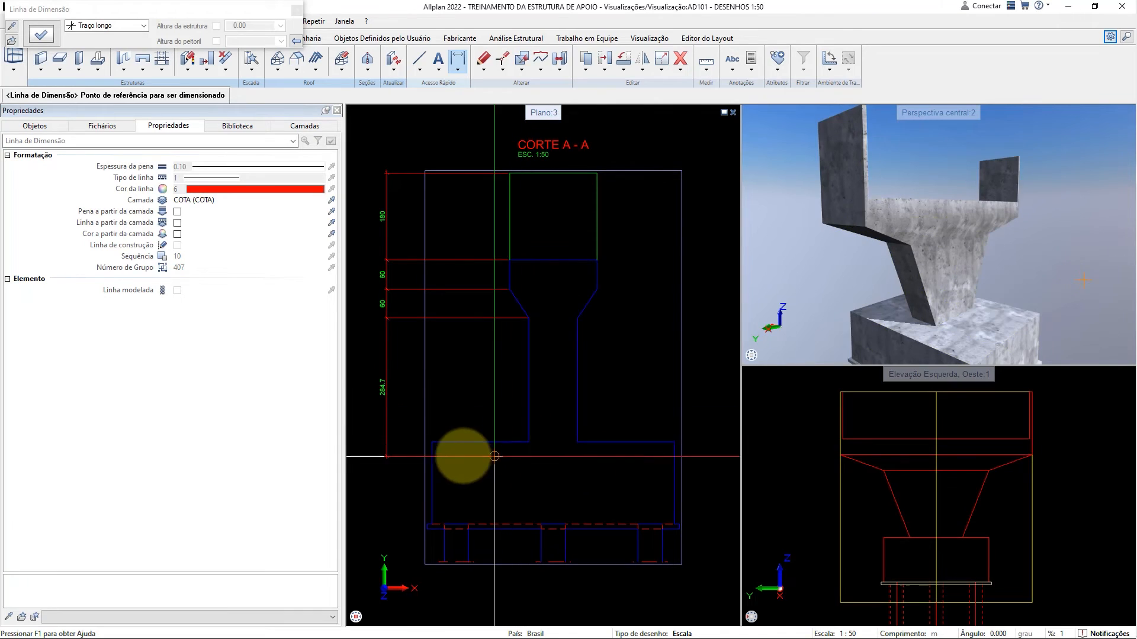
{"action": "scroll", "coordinate": [432, 443], "scroll_direction": "up", "scroll_amount": 5}
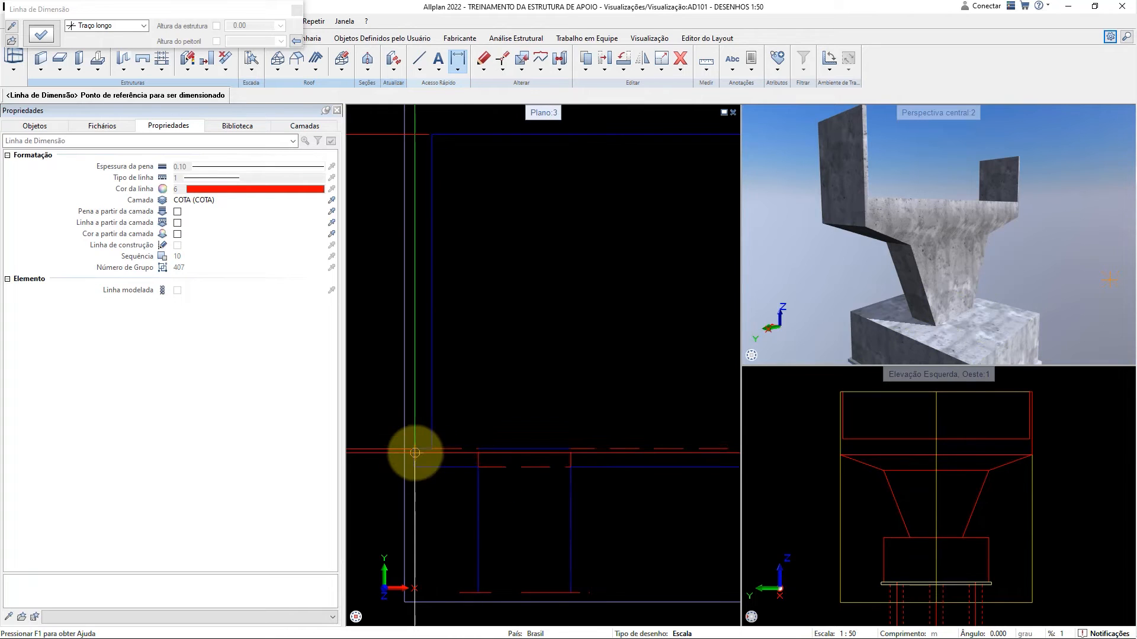
{"action": "scroll", "coordinate": [412, 467], "scroll_direction": "down", "scroll_amount": 5}
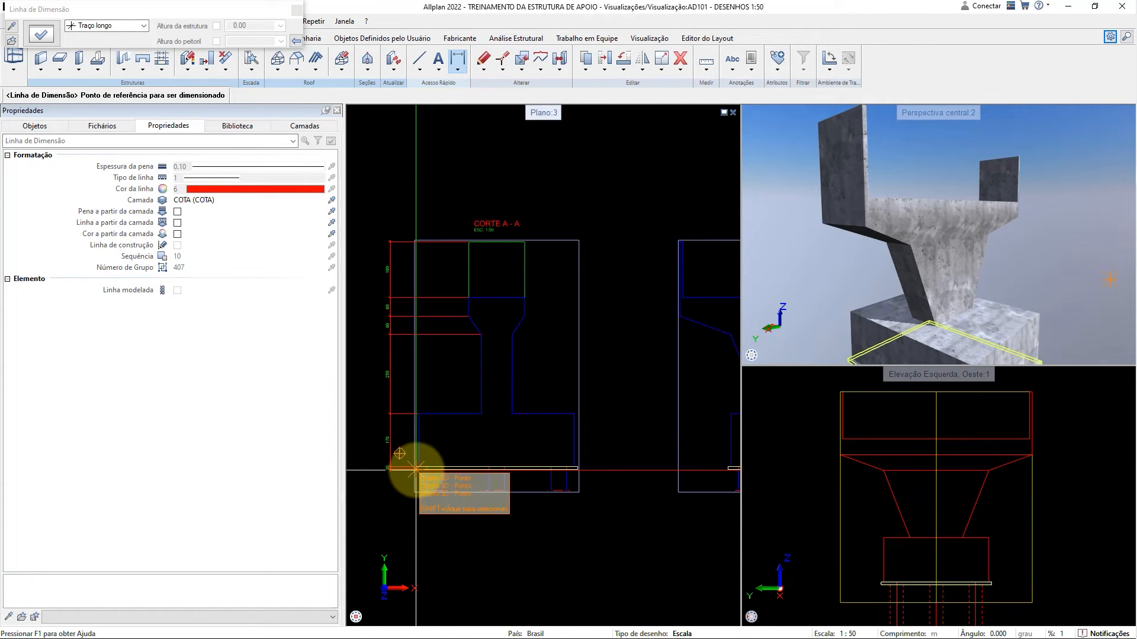
{"action": "left_click", "coordinate": [447, 377]}
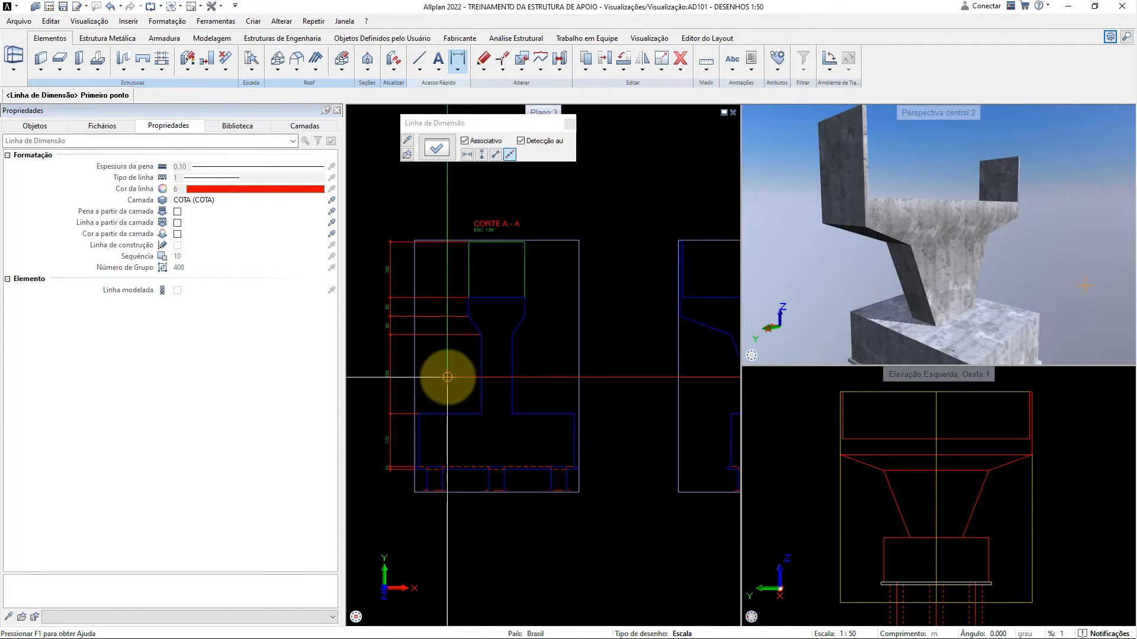
Start a horizontal dimension chain below section A-A, covering the base slab's left edge and both edges of the left and middle piles
{"action": "left_click", "coordinate": [470, 153]}
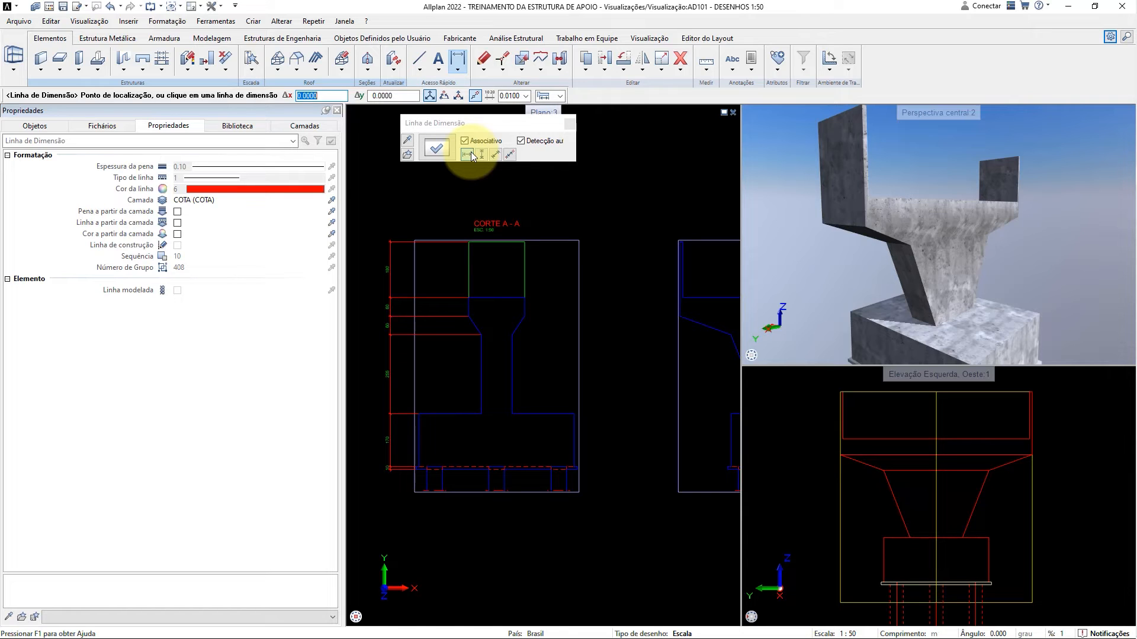
{"action": "left_click", "coordinate": [420, 520]}
{"action": "scroll", "coordinate": [420, 520], "scroll_direction": "up", "scroll_amount": 5}
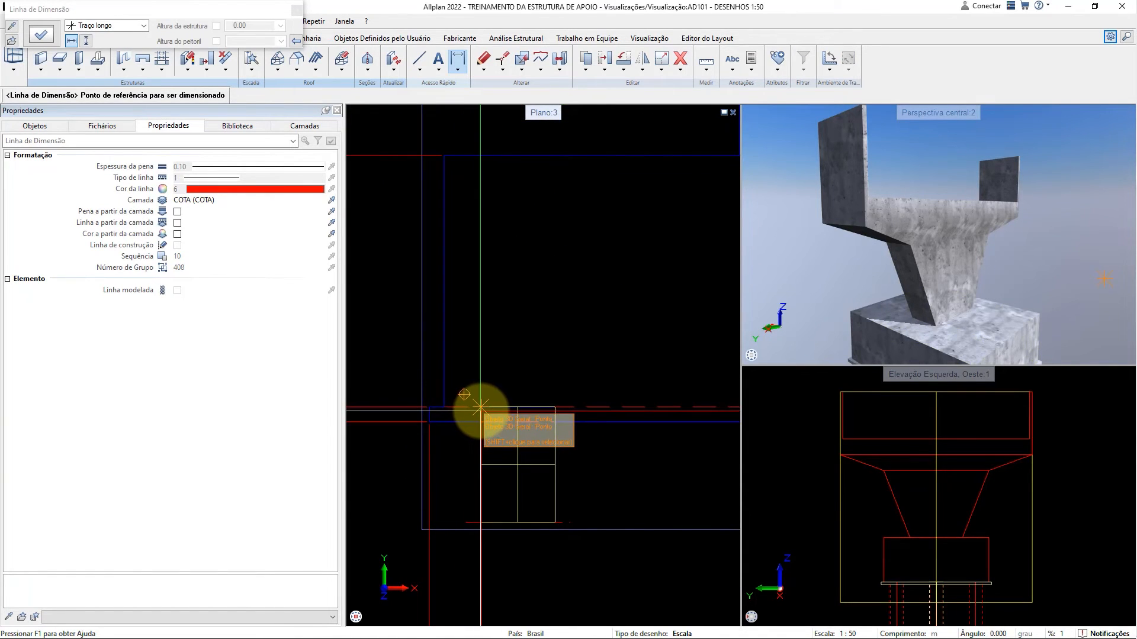
{"action": "left_click", "coordinate": [555, 408]}
{"action": "scroll", "coordinate": [556, 408], "scroll_direction": "down", "scroll_amount": 6}
{"action": "scroll", "coordinate": [624, 420], "scroll_direction": "up", "scroll_amount": 5}
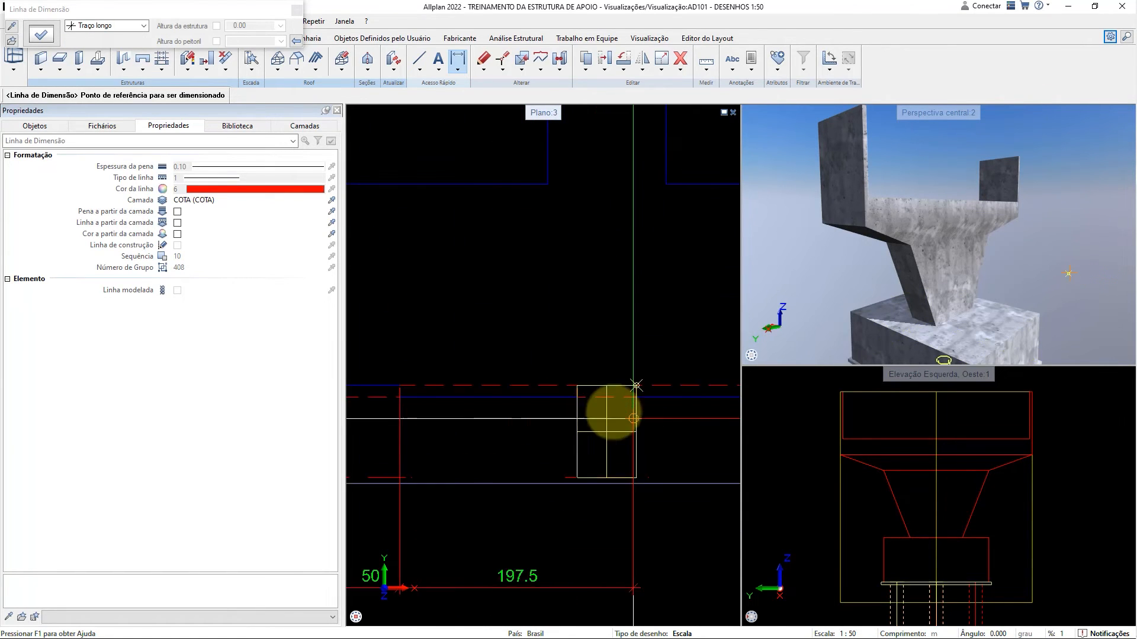
{"action": "left_click", "coordinate": [577, 386]}
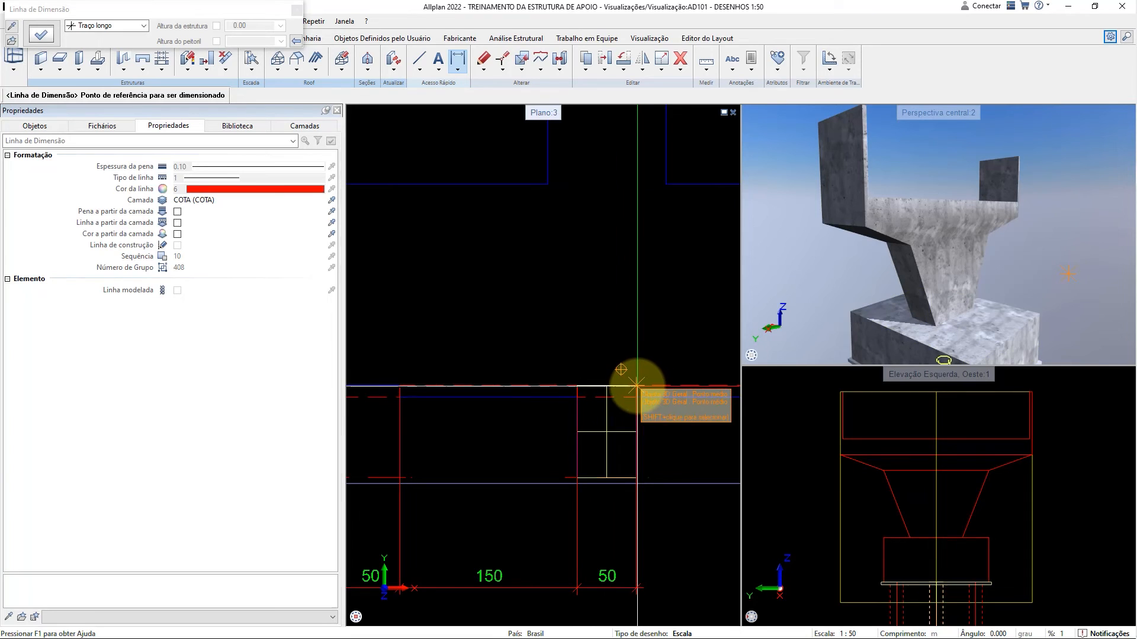
{"action": "left_click", "coordinate": [636, 386]}
Continue the horizontal chain through the right pile's edges, the footing's right edge and the base slab's right end
{"action": "scroll", "coordinate": [637, 387], "scroll_direction": "down", "scroll_amount": 7}
{"action": "scroll", "coordinate": [705, 392], "scroll_direction": "up", "scroll_amount": 8}
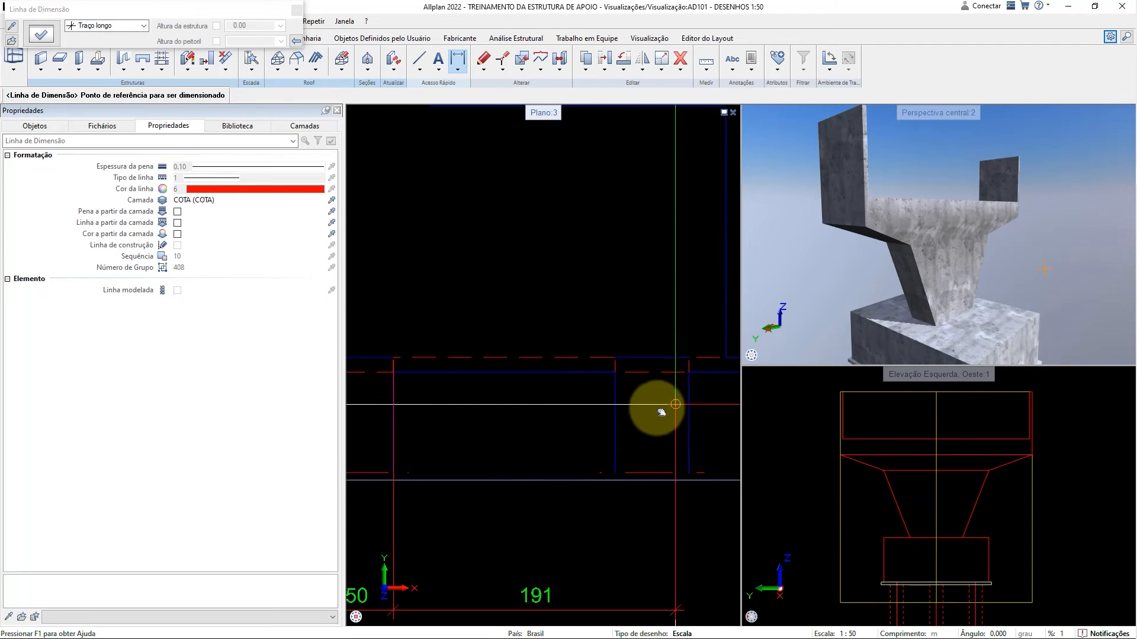
{"action": "middle_click_drag", "start_coordinate": [672, 407], "coordinate": [584, 416]}
{"action": "left_click", "coordinate": [528, 379]}
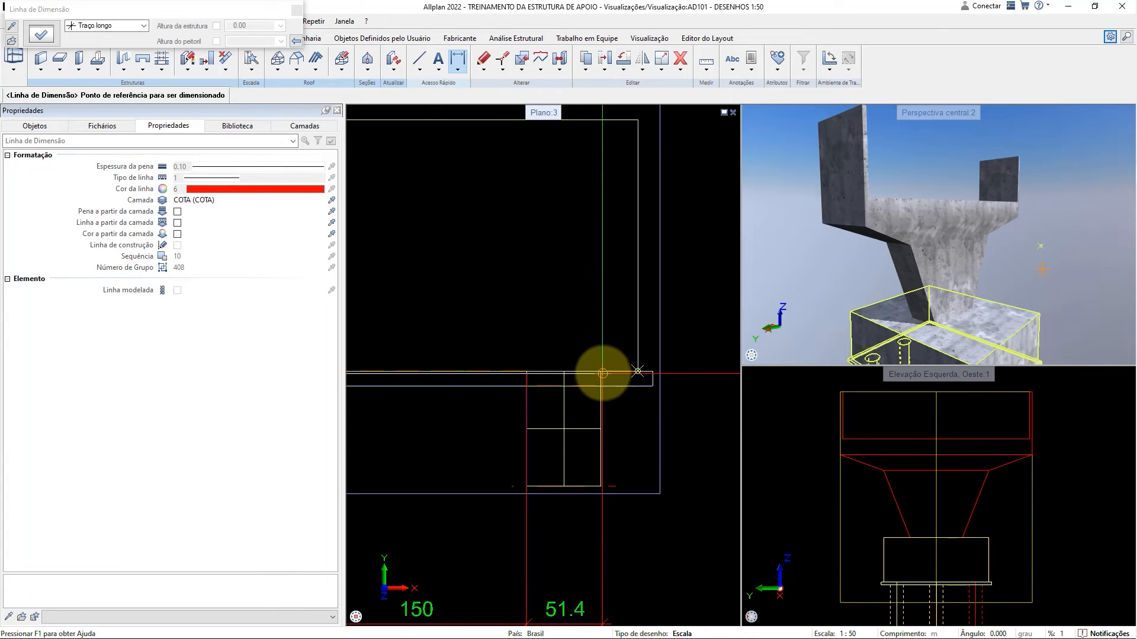
{"action": "left_click", "coordinate": [600, 370]}
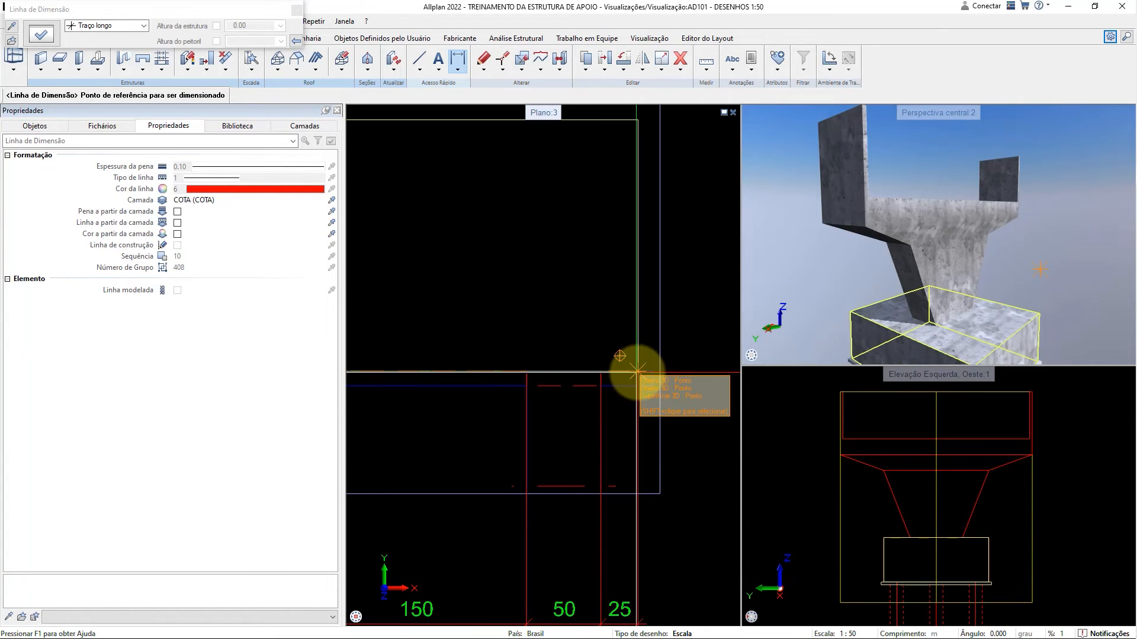
{"action": "left_click", "coordinate": [637, 377]}
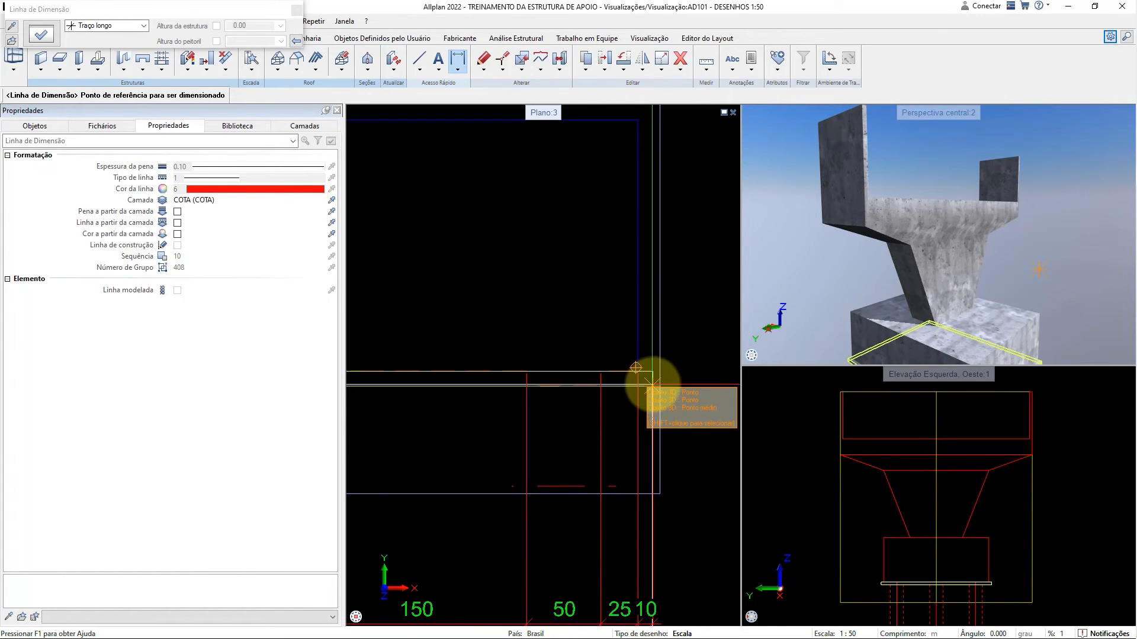
{"action": "left_click", "coordinate": [652, 383]}
{"action": "scroll", "coordinate": [630, 388], "scroll_direction": "down", "scroll_amount": 5}
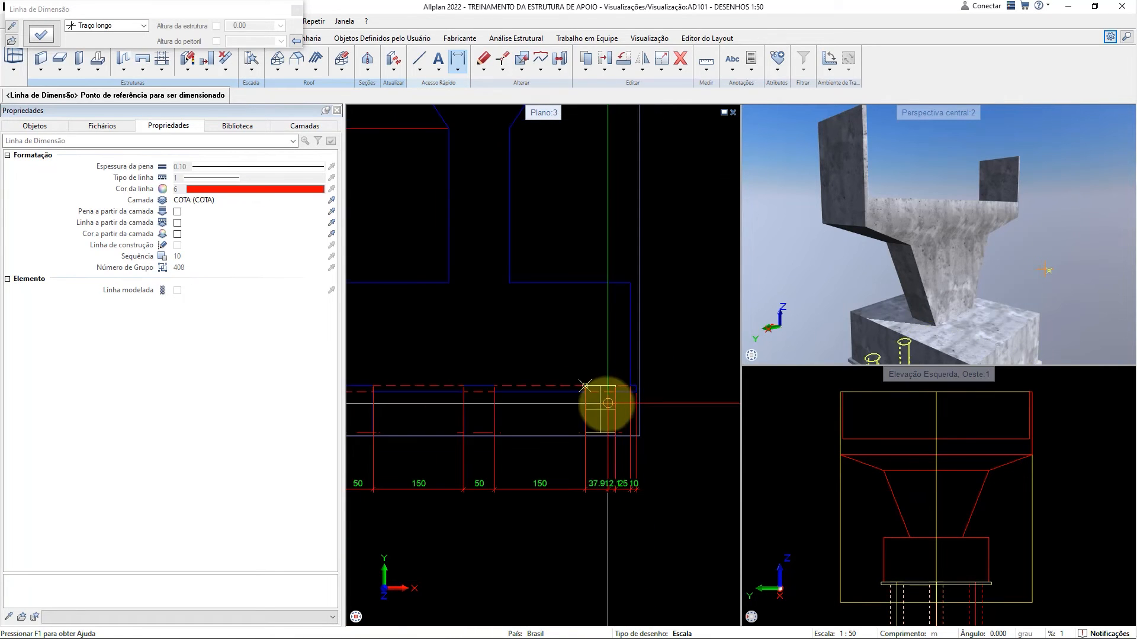
Add the missing left edge of the footing to the horizontal dimension chain and finish the chain
{"action": "scroll", "coordinate": [586, 414], "scroll_direction": "up", "scroll_amount": 3}
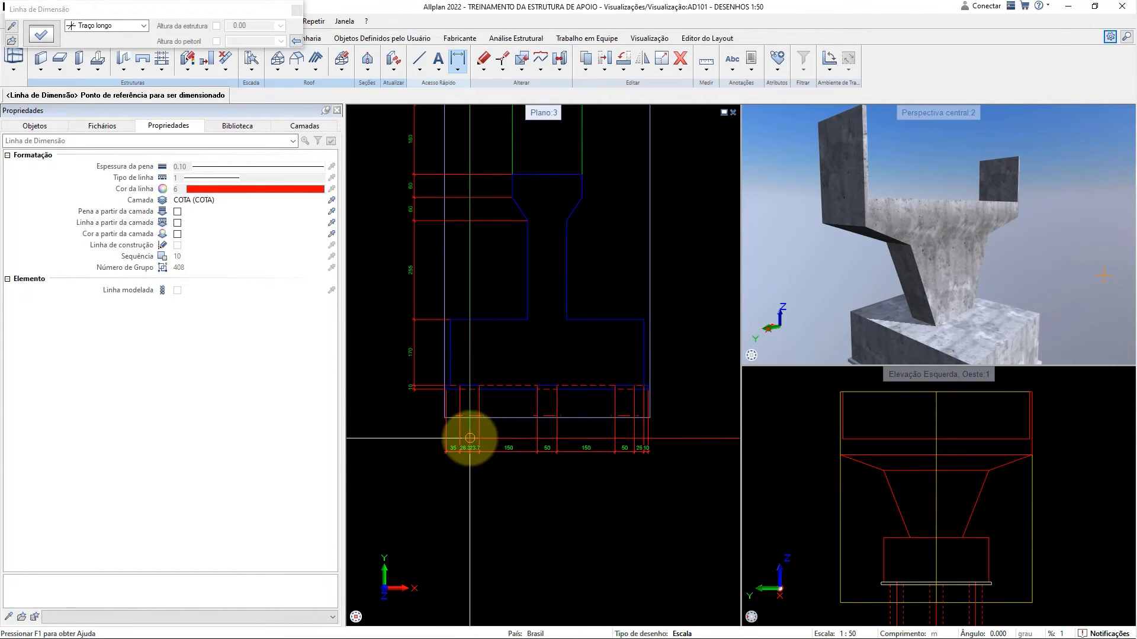
{"action": "scroll", "coordinate": [456, 423], "scroll_direction": "up", "scroll_amount": 4}
{"action": "scroll", "coordinate": [447, 413], "scroll_direction": "up", "scroll_amount": 1}
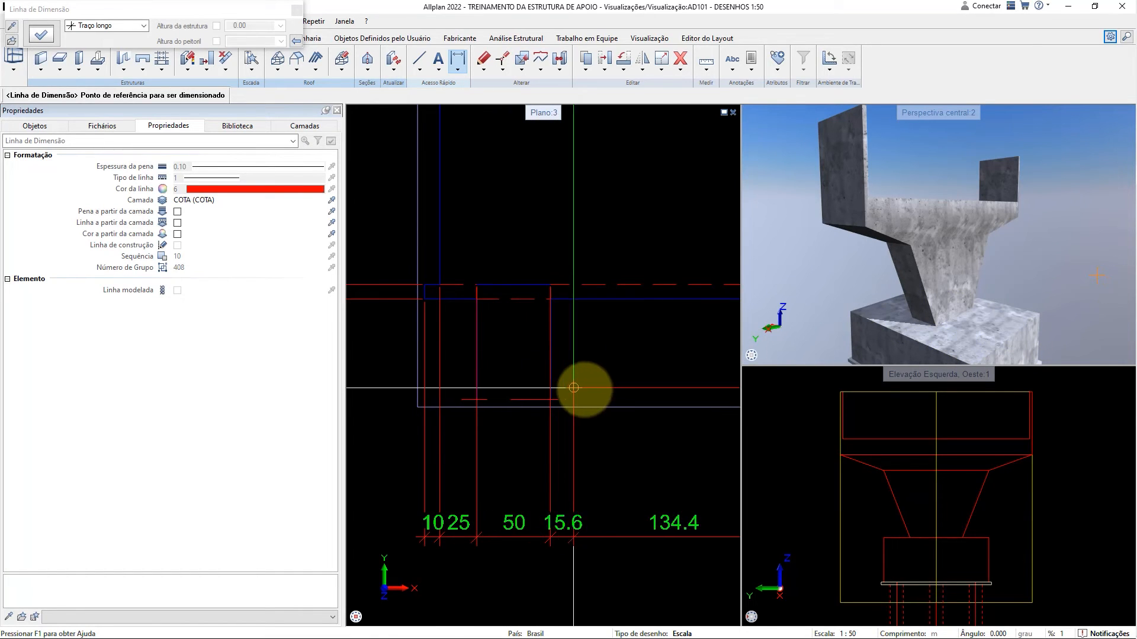
{"action": "scroll", "coordinate": [601, 385], "scroll_direction": "down", "scroll_amount": 4}
{"action": "scroll", "coordinate": [601, 388], "scroll_direction": "down", "scroll_amount": 5}
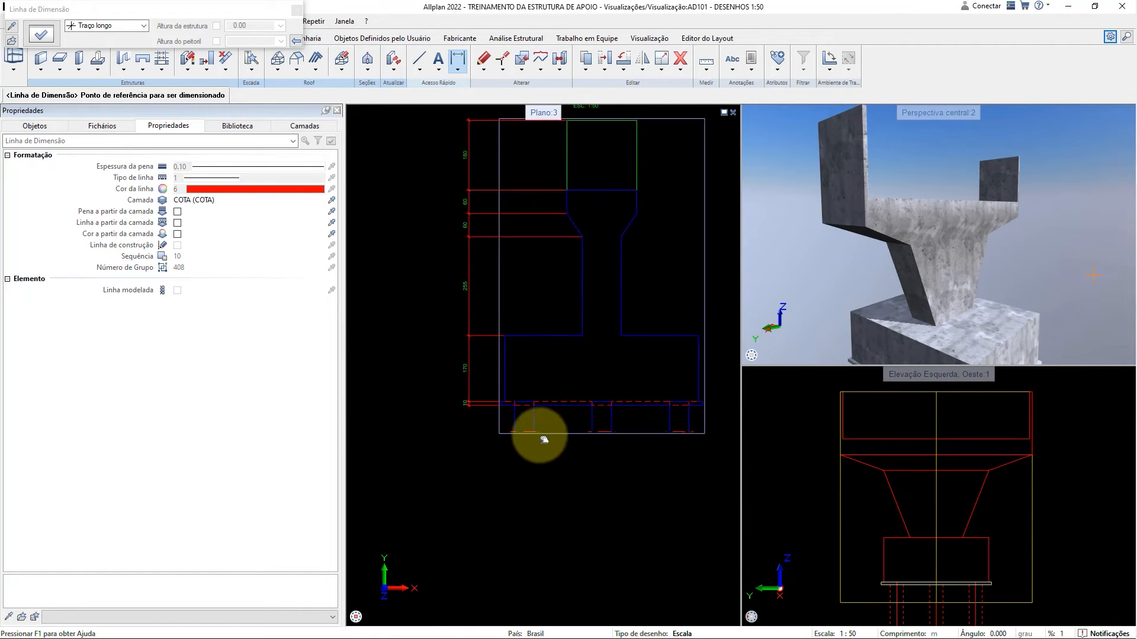
{"action": "middle_click_drag", "start_coordinate": [502, 478], "coordinate": [505, 527]}
{"action": "left_click", "coordinate": [503, 529]}
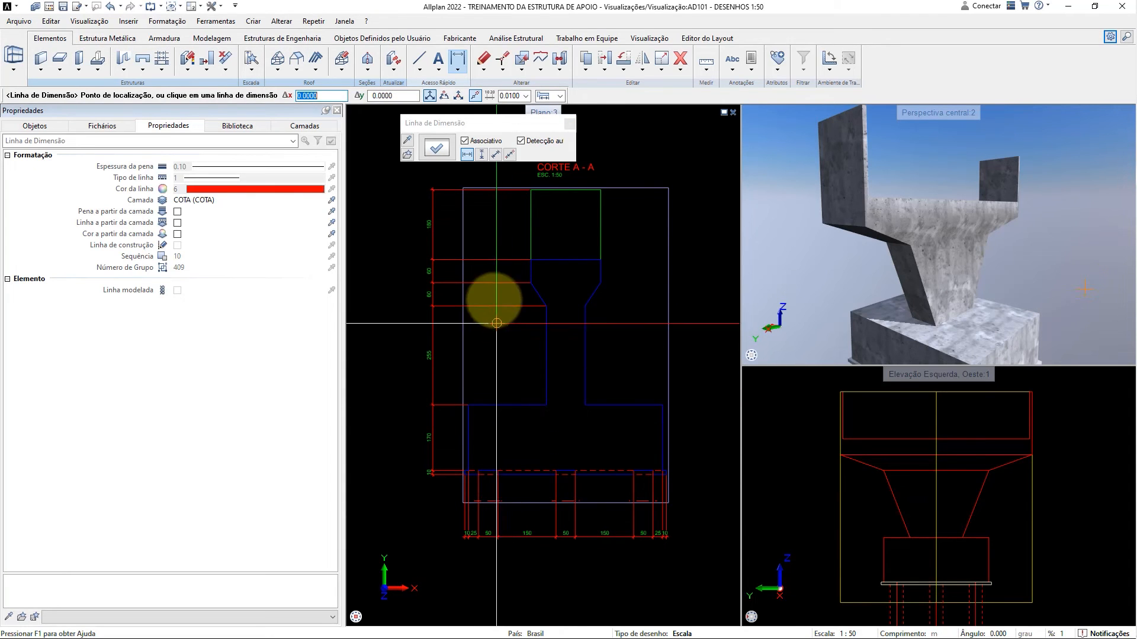
Place an overall vertical dimension outside the existing left-hand chain, from the wall's top to the base slab's underside, and finish dimensioning
{"action": "left_click", "coordinate": [481, 154]}
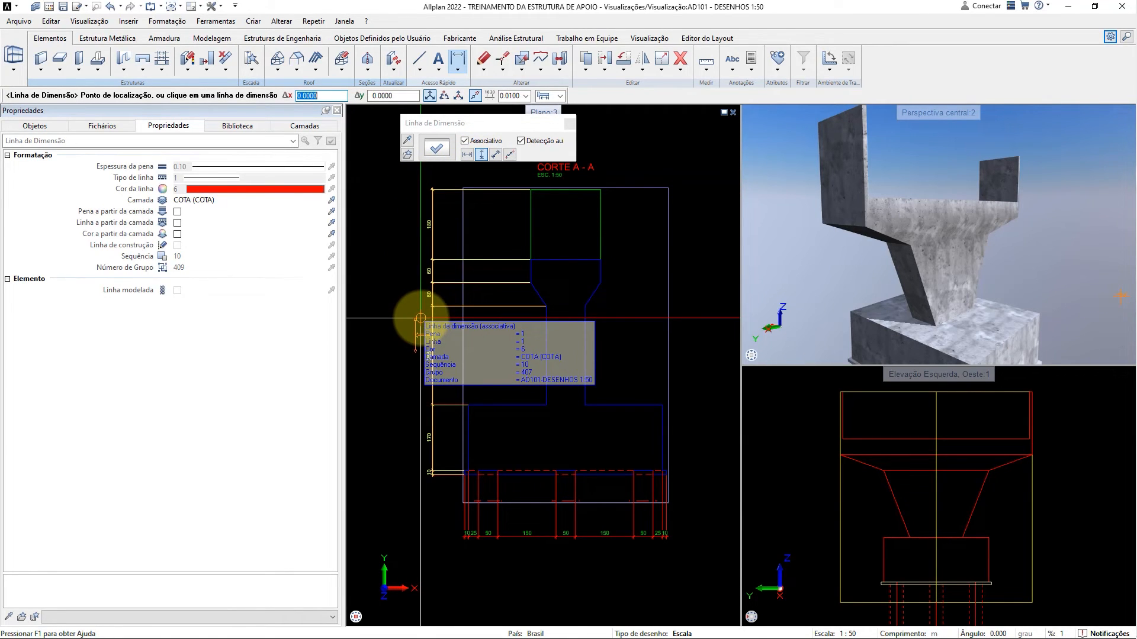
{"action": "scroll", "coordinate": [420, 317], "scroll_direction": "up", "scroll_amount": 3}
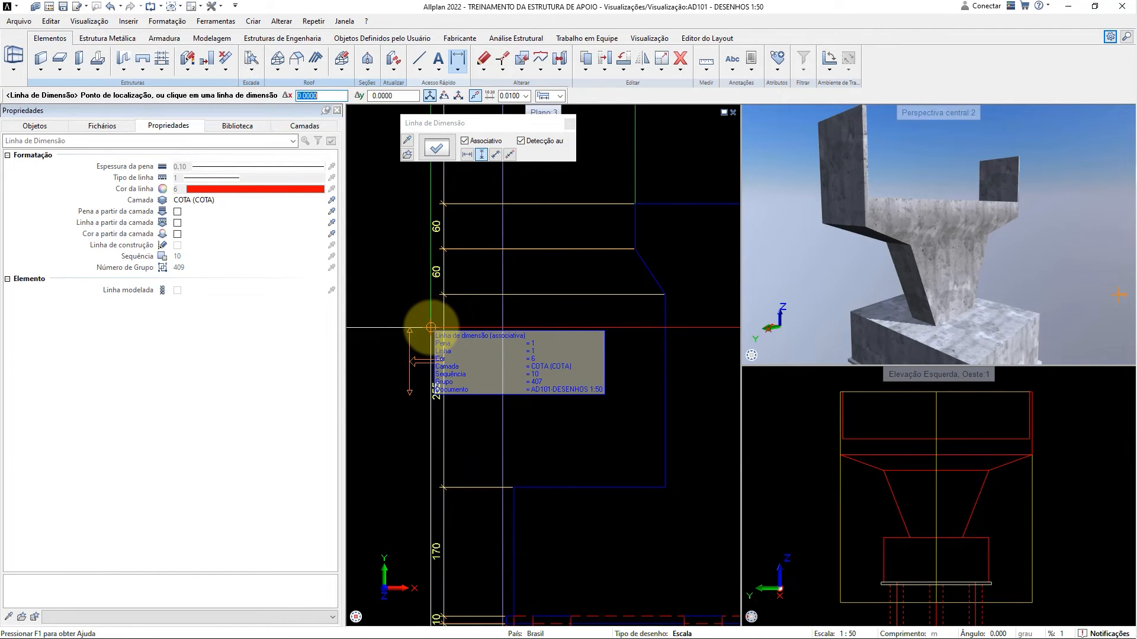
{"action": "left_click", "coordinate": [431, 327]}
{"action": "scroll", "coordinate": [430, 325], "scroll_direction": "down", "scroll_amount": 3}
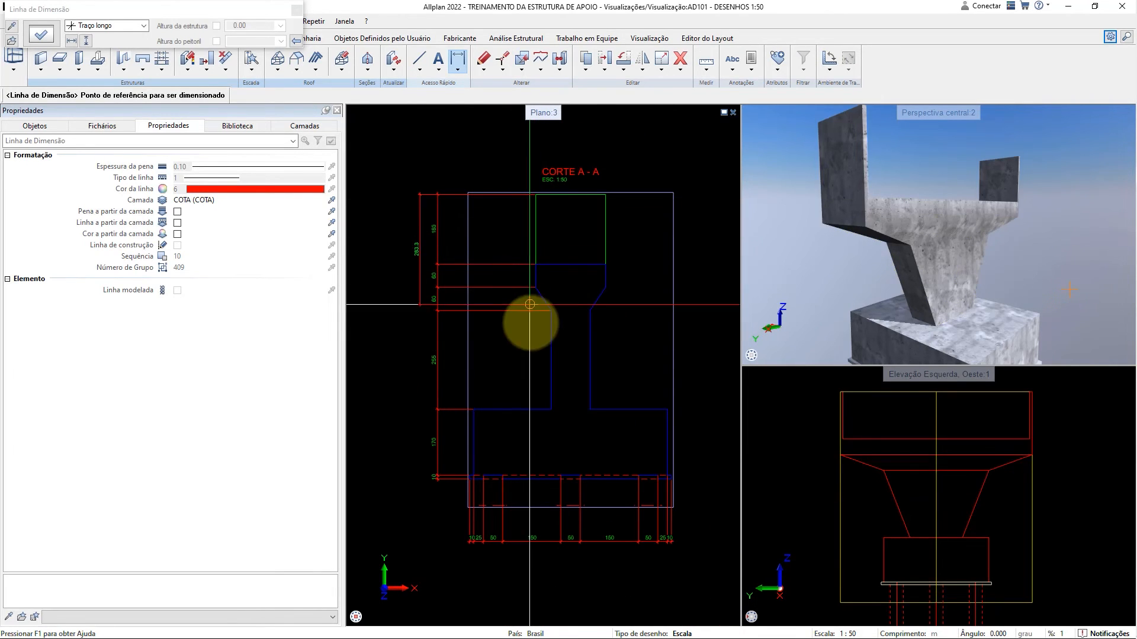
{"action": "scroll", "coordinate": [482, 432], "scroll_direction": "up", "scroll_amount": 3}
{"action": "scroll", "coordinate": [464, 497], "scroll_direction": "up", "scroll_amount": 4}
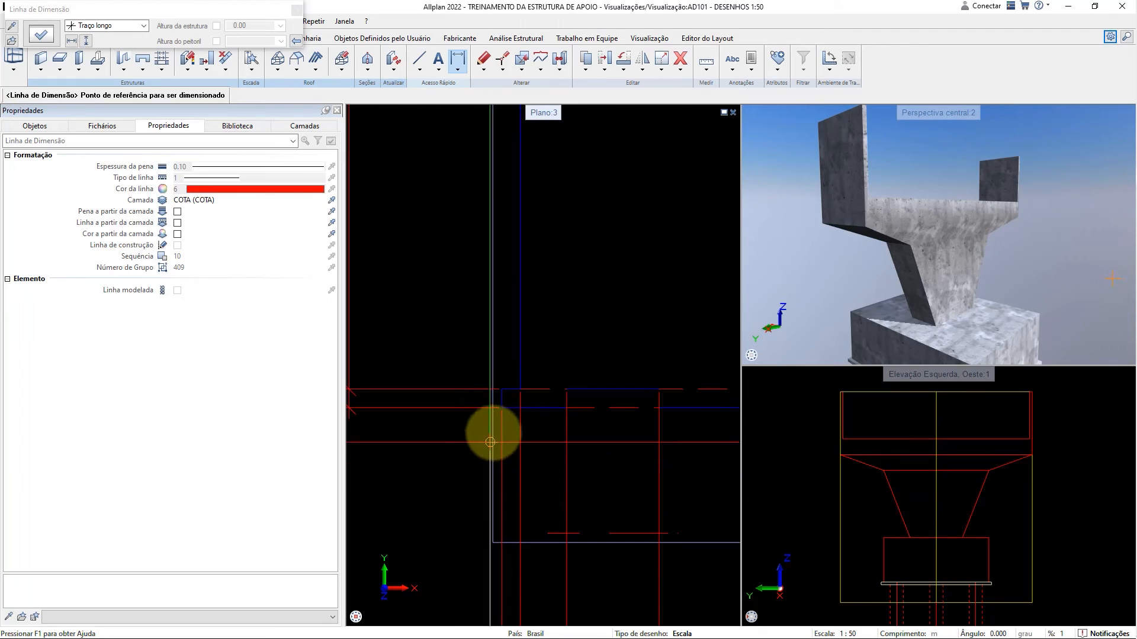
{"action": "left_click", "coordinate": [502, 406]}
{"action": "scroll", "coordinate": [502, 406], "scroll_direction": "down", "scroll_amount": 4}
{"action": "scroll", "coordinate": [503, 406], "scroll_direction": "down", "scroll_amount": 6}
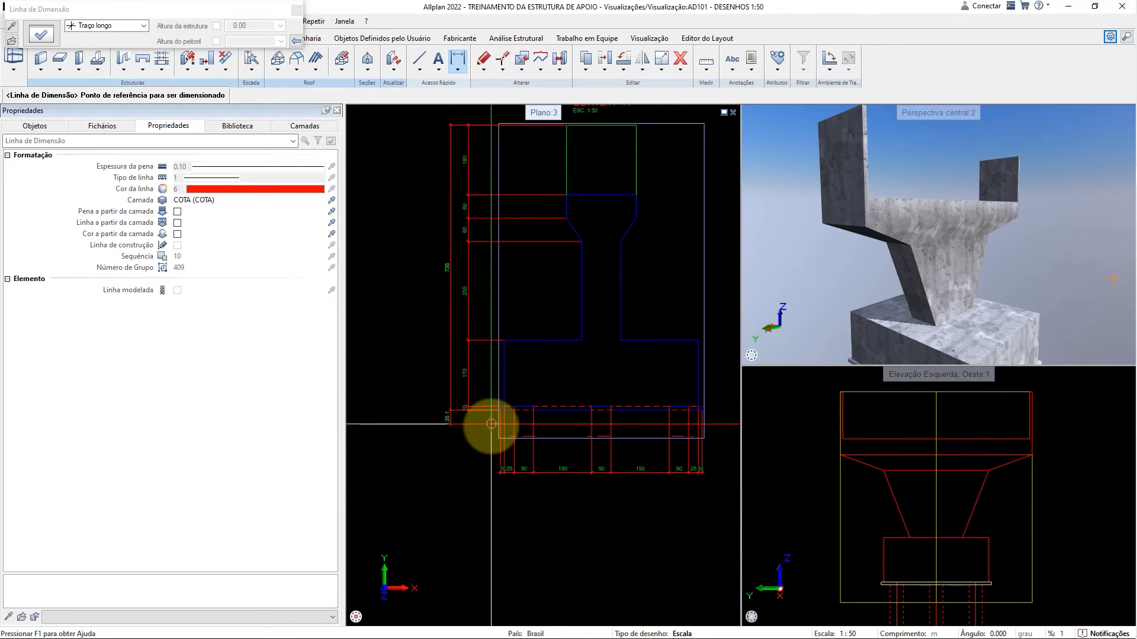
{"action": "key", "text": "Escape"}
{"action": "scroll", "coordinate": [507, 394], "scroll_direction": "up", "scroll_amount": 2}
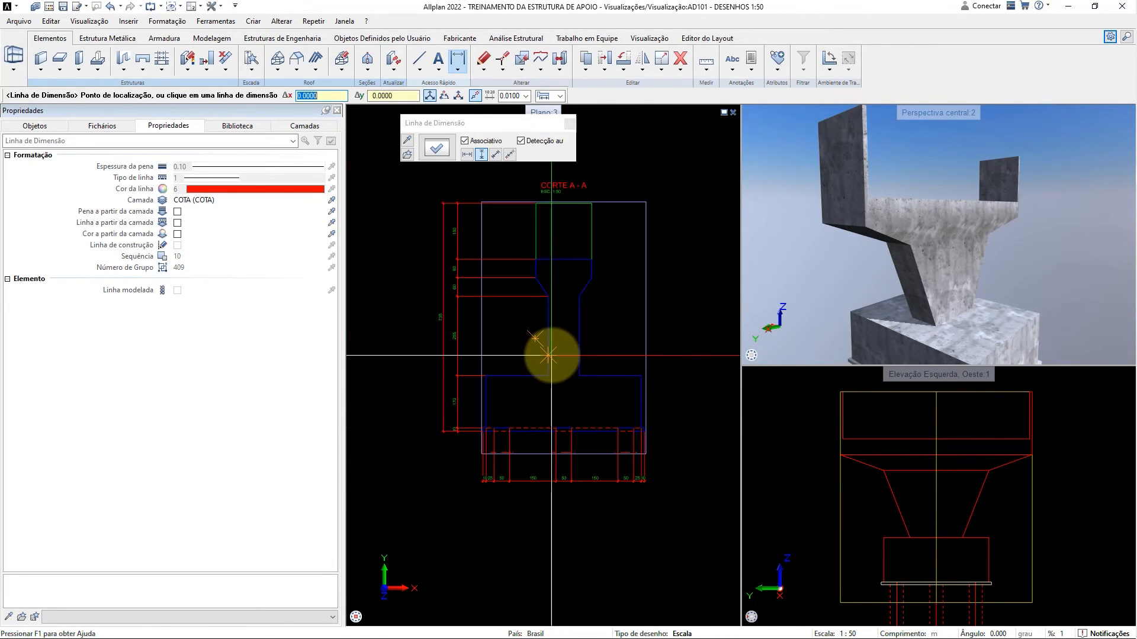
{"action": "key", "text": "Escape"}
{"action": "middle_click_drag", "start_coordinate": [524, 359], "coordinate": [504, 373]}
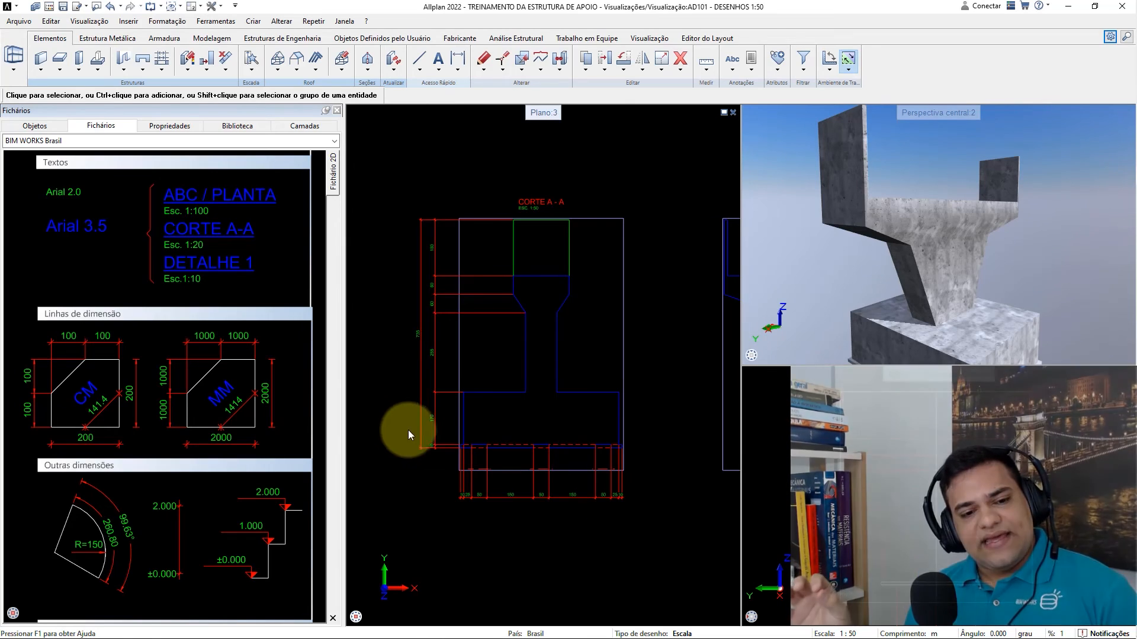
Try moving the middle column of piles in the plan view 1.12 m along section line A-A to test the associative dimensions
{"action": "mouse_move", "coordinate": [485, 469]}
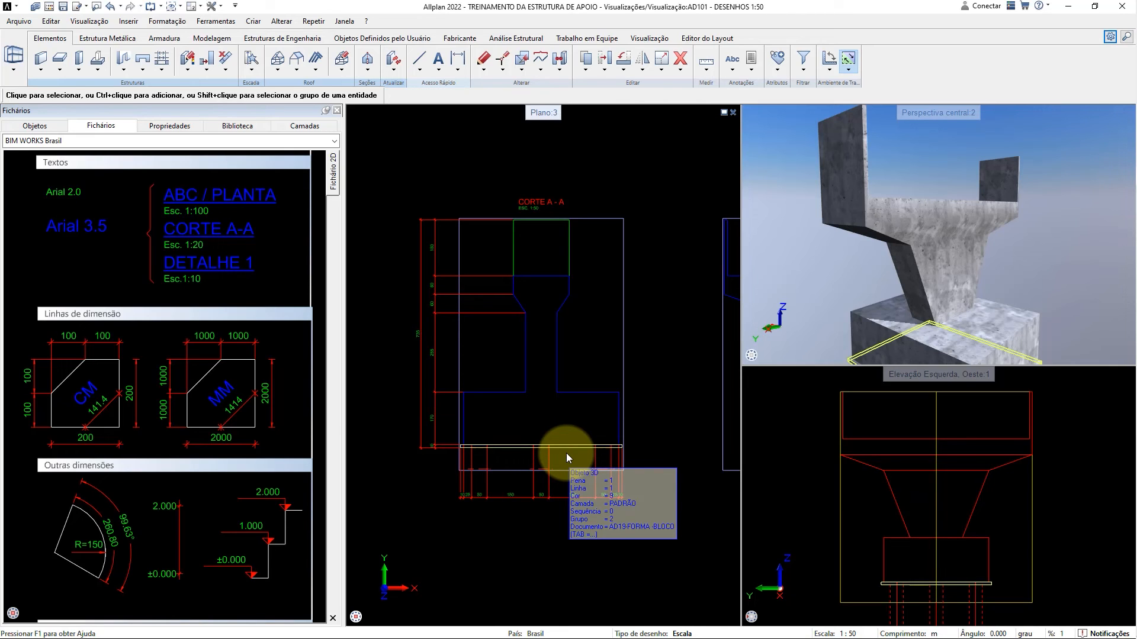
{"action": "scroll", "coordinate": [566, 452], "scroll_direction": "down", "scroll_amount": 4}
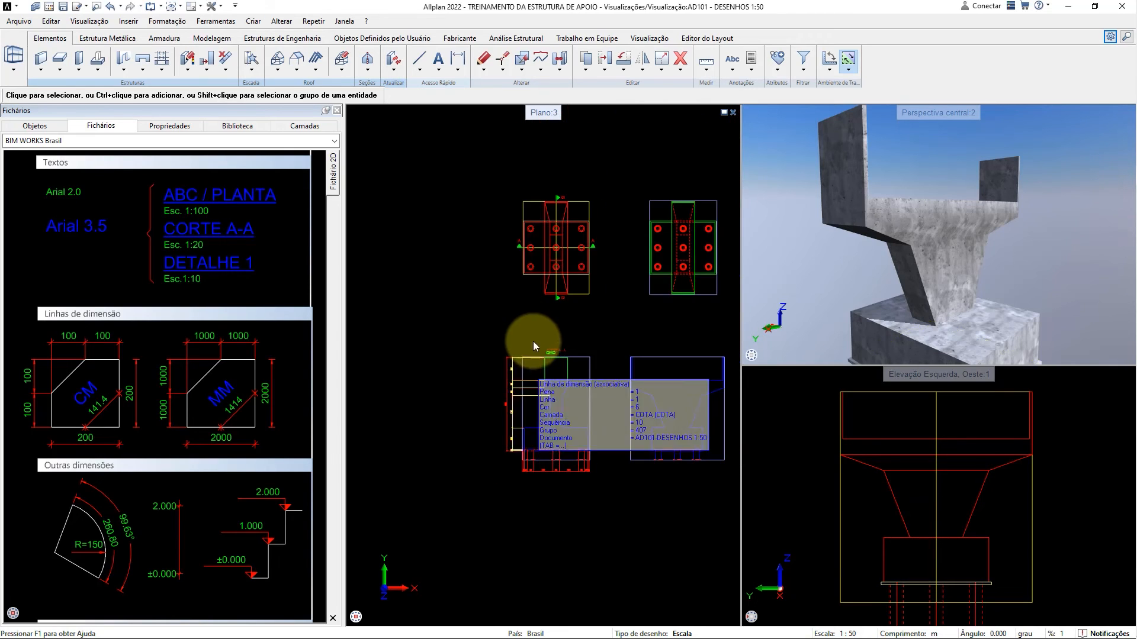
{"action": "scroll", "coordinate": [537, 261], "scroll_direction": "up", "scroll_amount": 3}
{"action": "scroll", "coordinate": [552, 209], "scroll_direction": "up", "scroll_amount": 1}
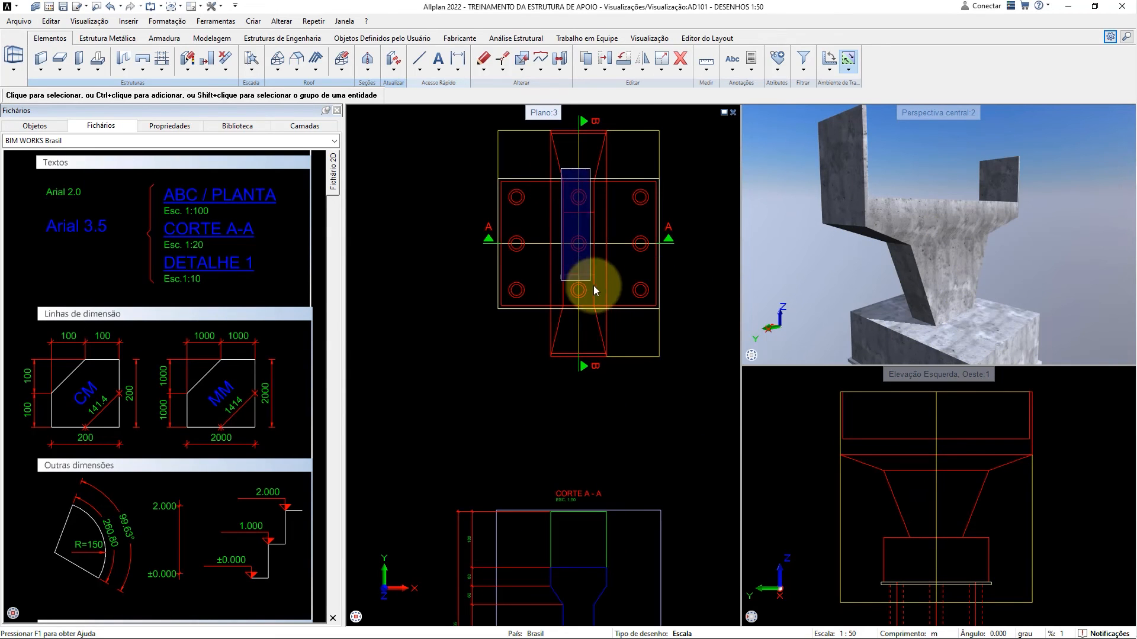
{"action": "left_click", "coordinate": [577, 260]}
{"action": "left_click", "coordinate": [576, 254]}
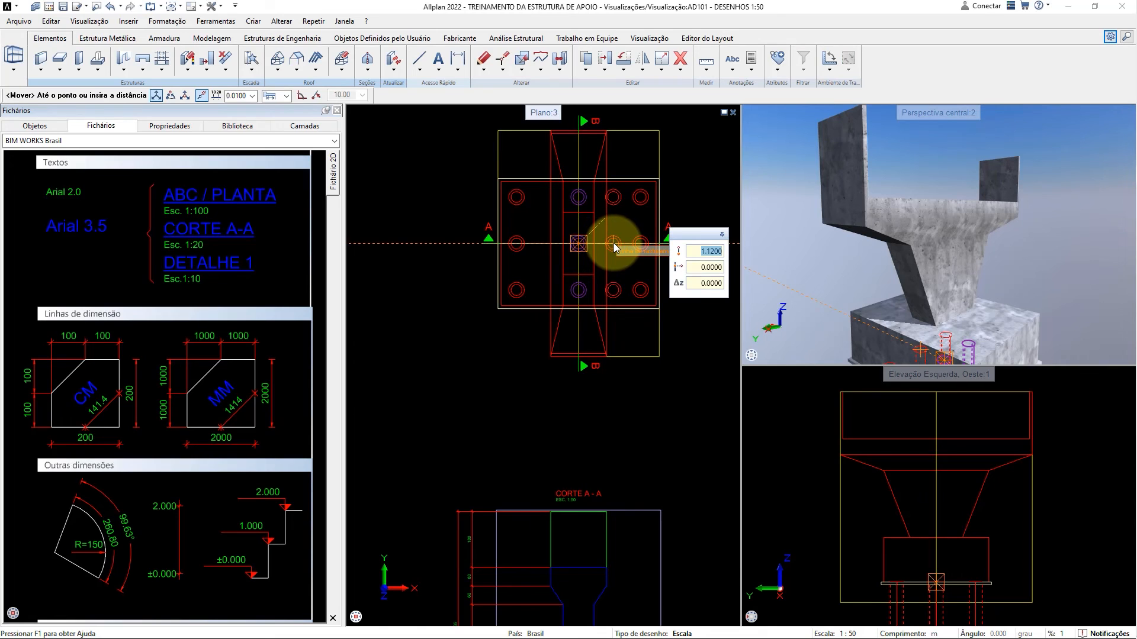
{"action": "left_click", "coordinate": [614, 243]}
{"action": "scroll", "coordinate": [599, 356], "scroll_direction": "down", "scroll_amount": 2}
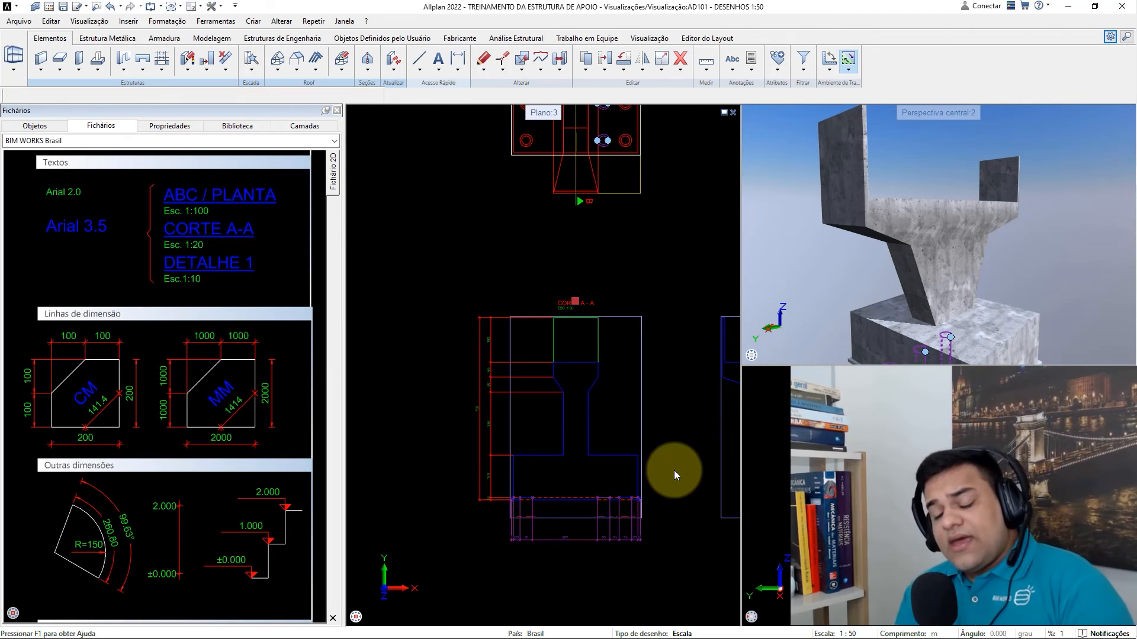
{"action": "key", "text": "Escape"}
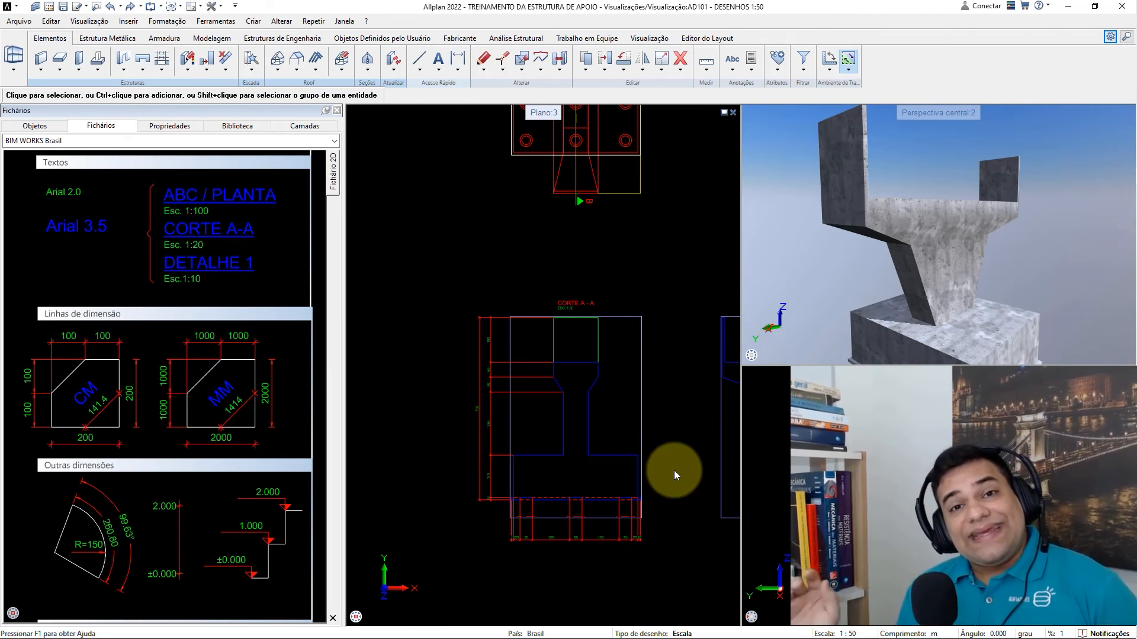